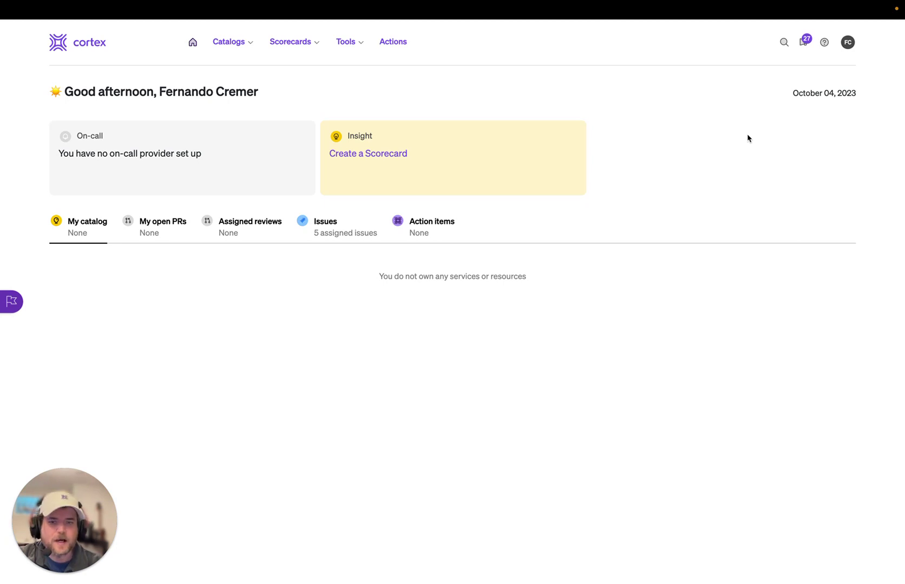
- Open the workspace's integration settings and start adding a new AWS configuration
click(848, 43)
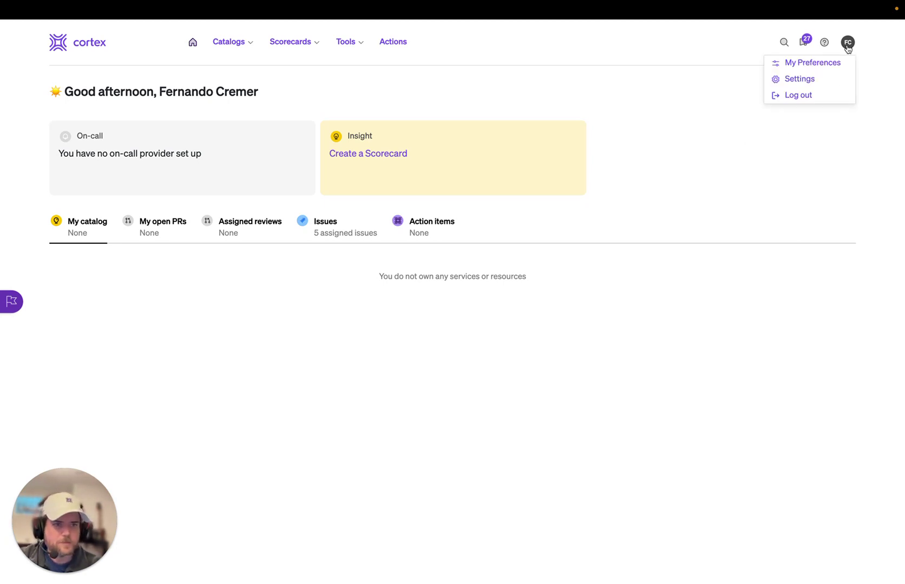
click(809, 82)
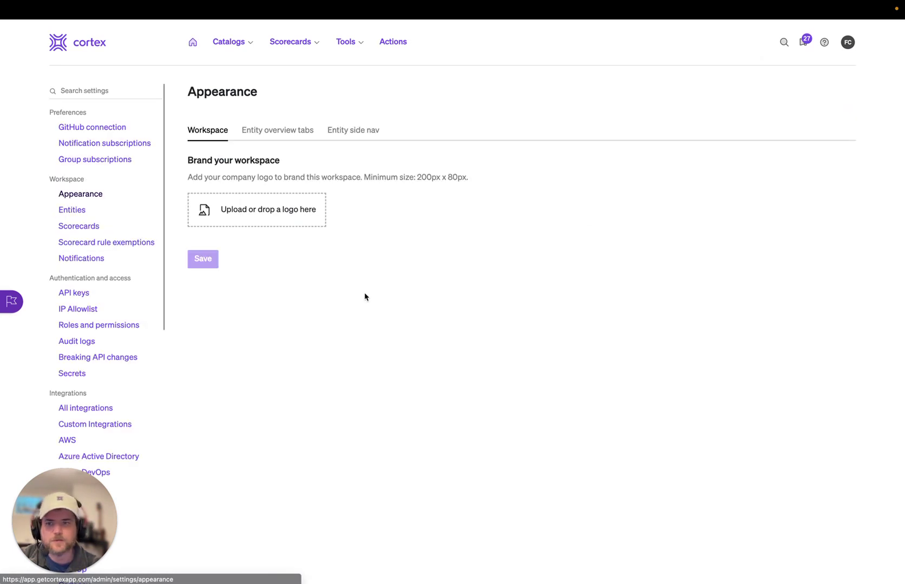
click(105, 409)
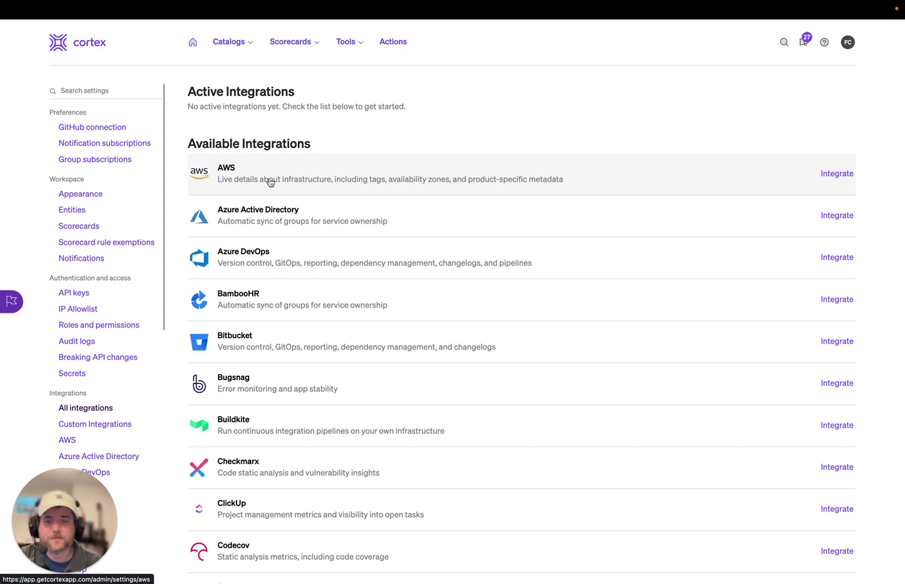
click(270, 181)
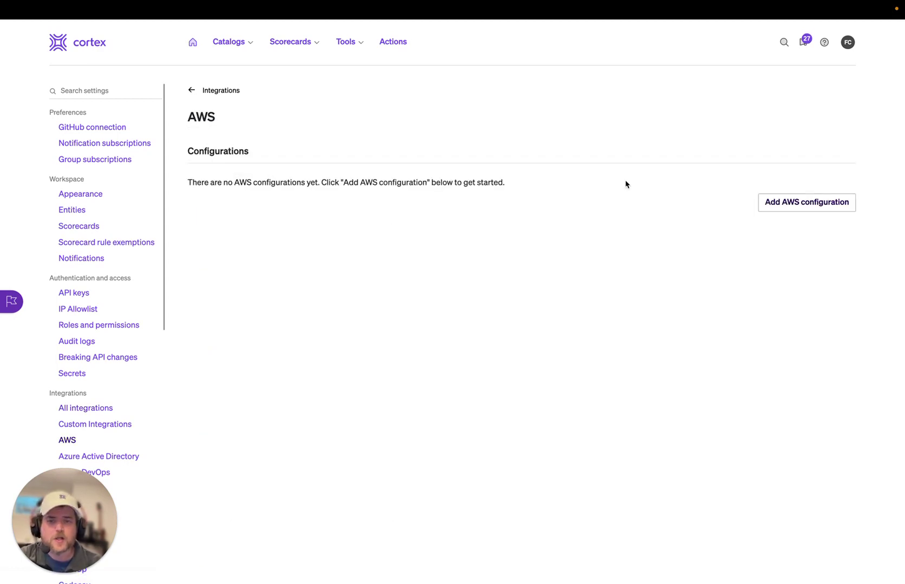
click(789, 202)
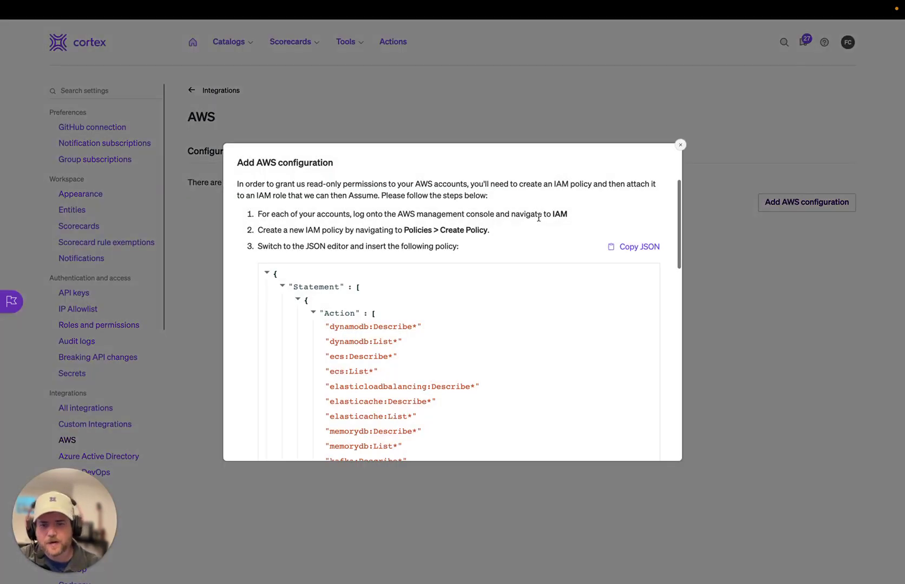
- Review the AWS setup instructions and fill in the AWS account ID for the new configuration
scroll(437, 249, down, 5)
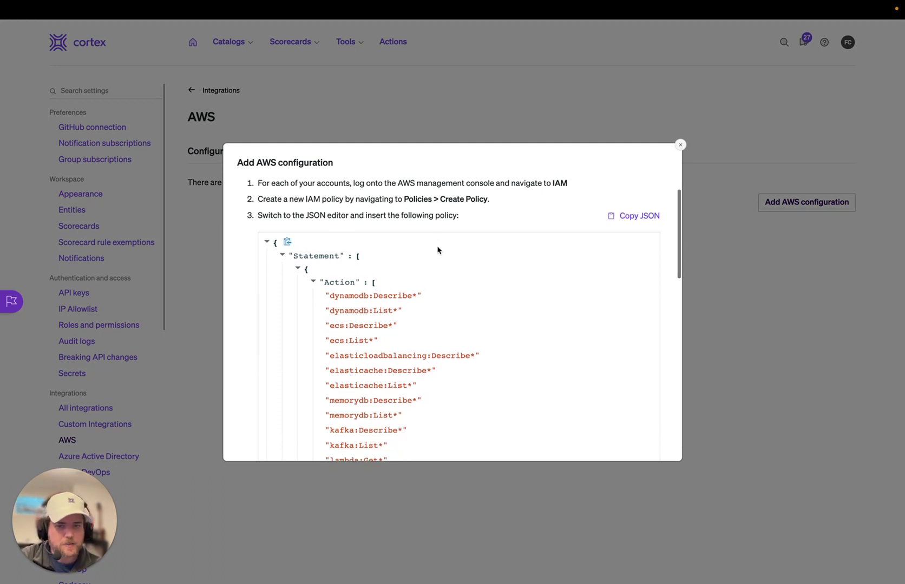
scroll(437, 249, down, 9)
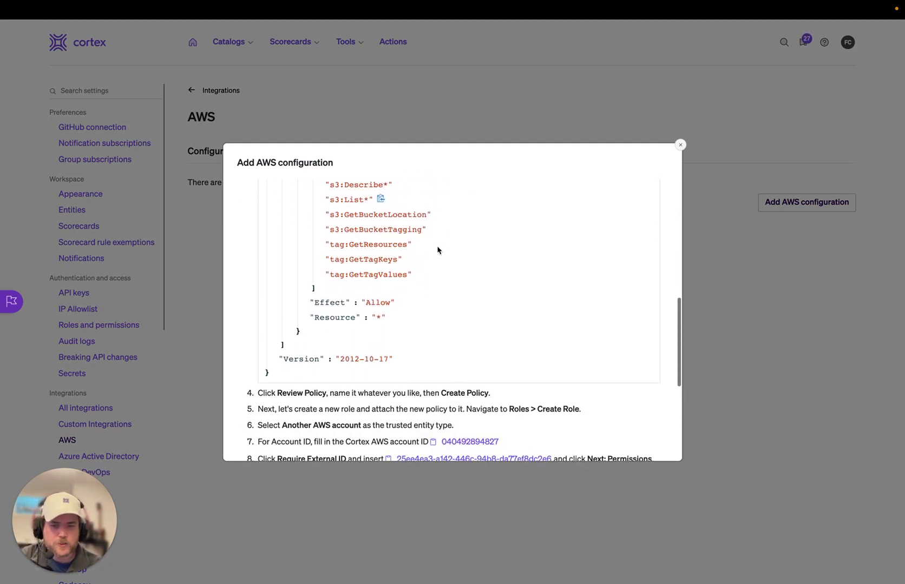
scroll(436, 250, down, 2)
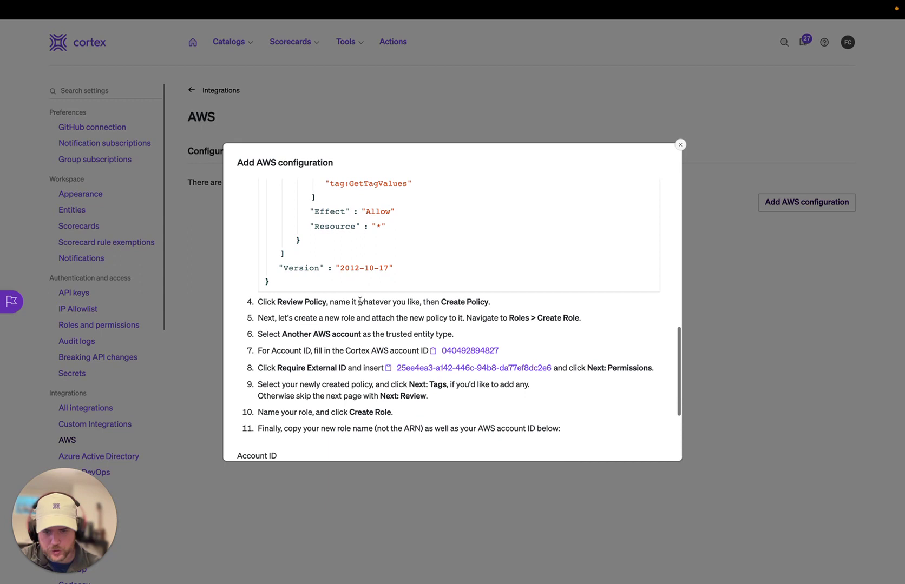
scroll(385, 338, down, 5)
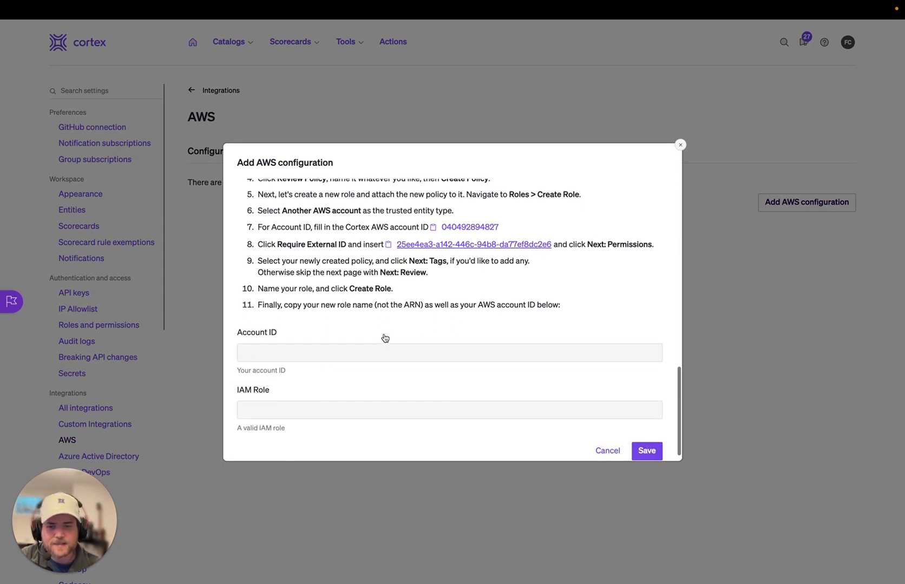
scroll(385, 338, down, 1)
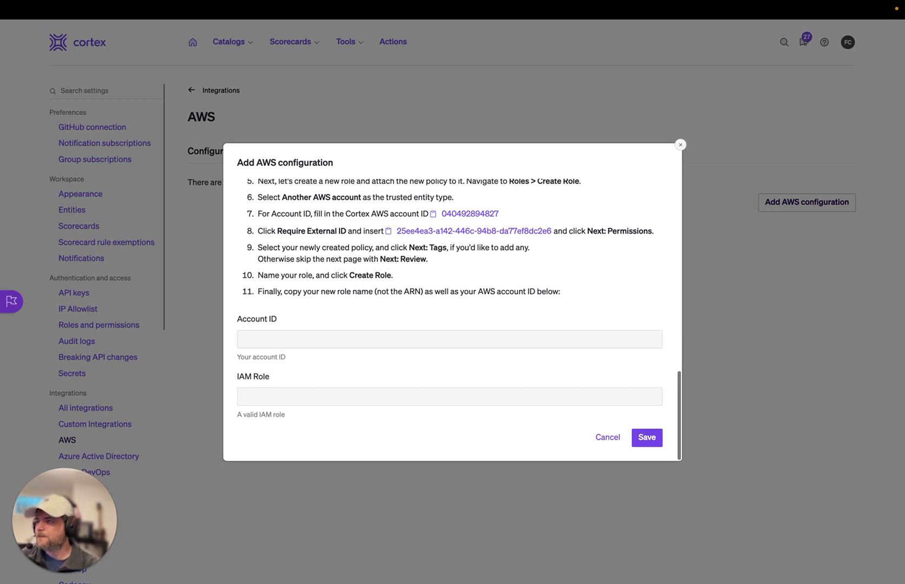
right_click(432, 344)
click(469, 421)
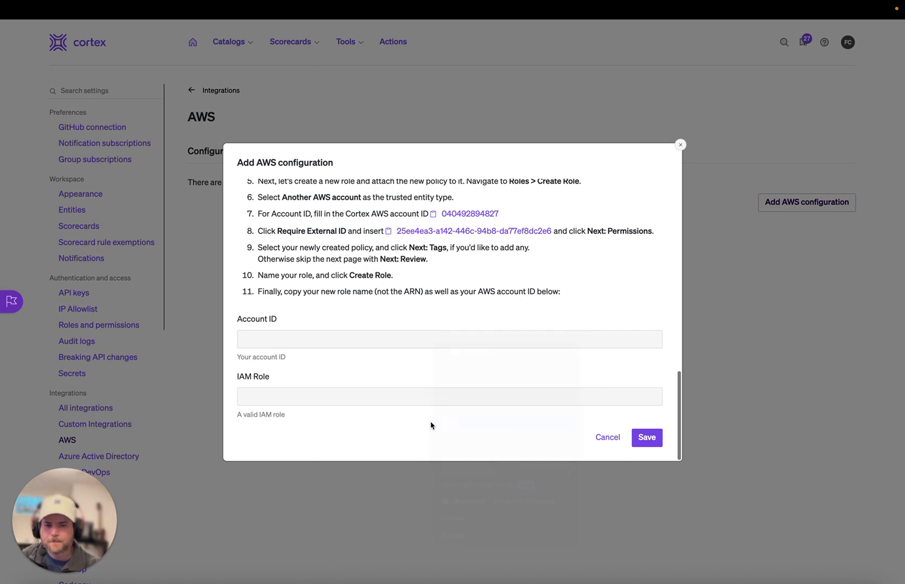
- Save the AWS configuration with the IAM role fcc-sandbox-role and test all AWS configurations
click(333, 397)
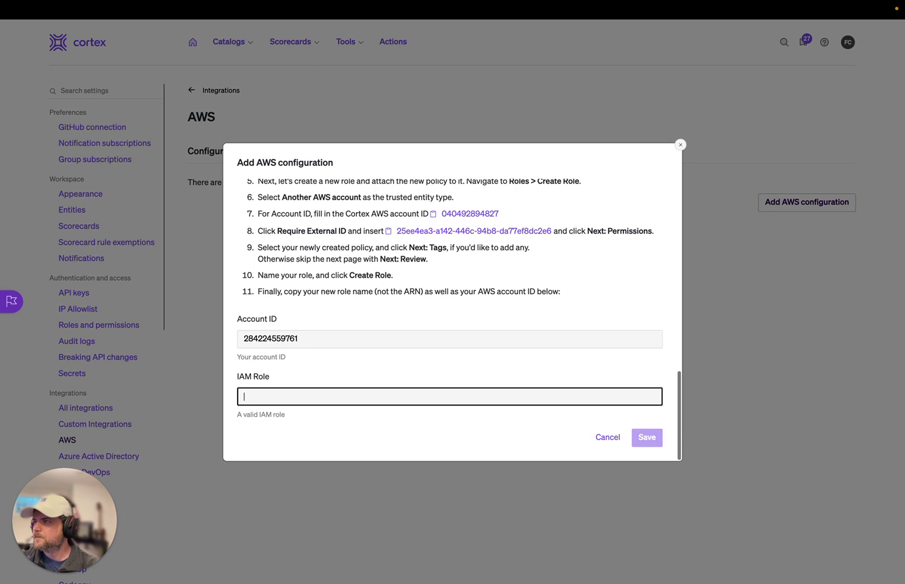
key(Tab)
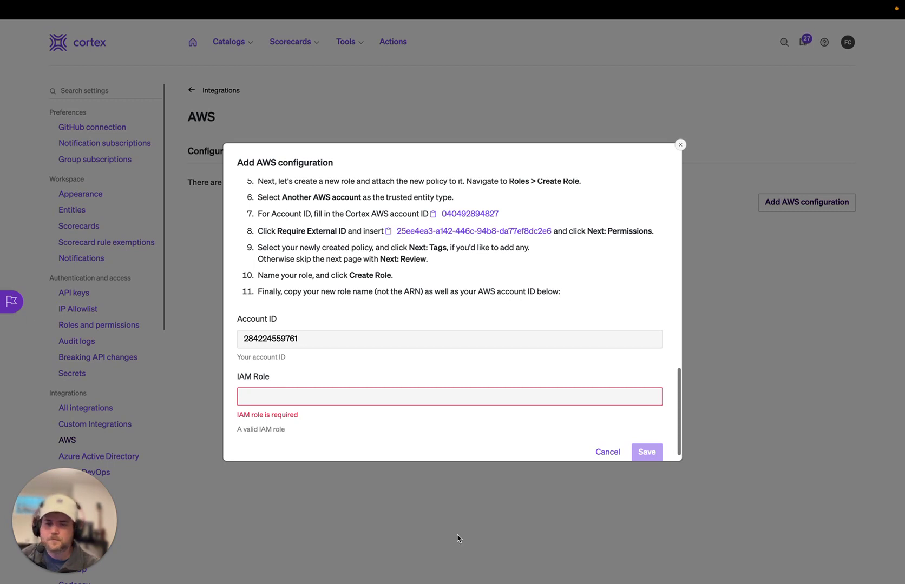
right_click(380, 408)
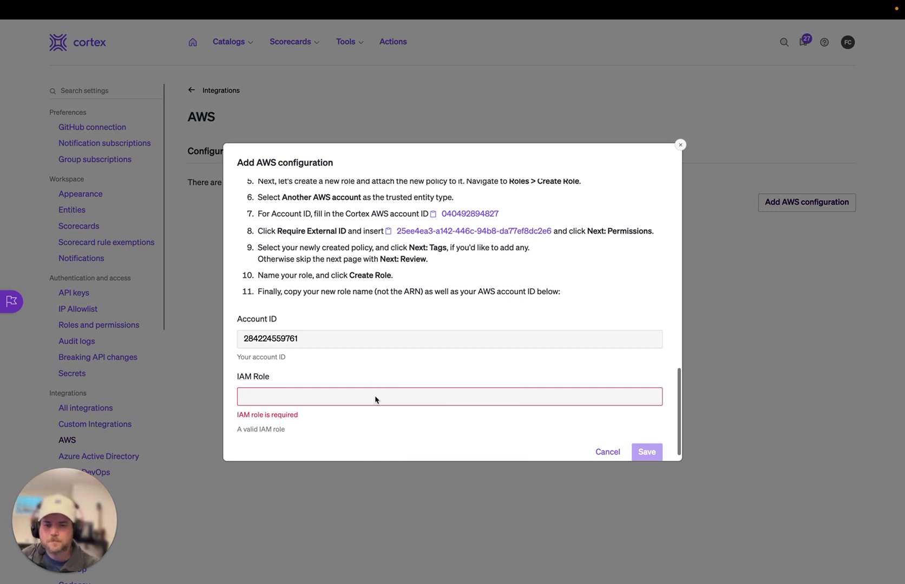
right_click(374, 399)
click(391, 458)
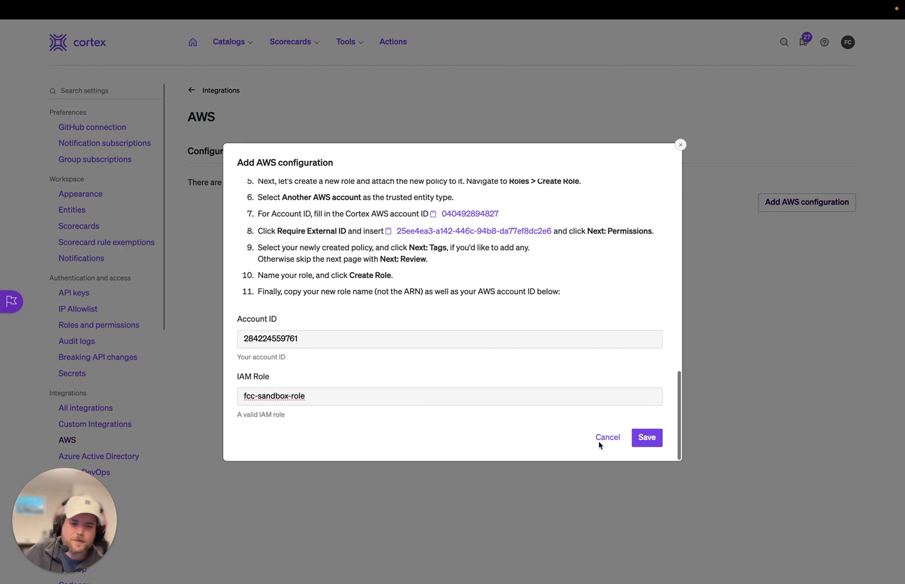
click(644, 441)
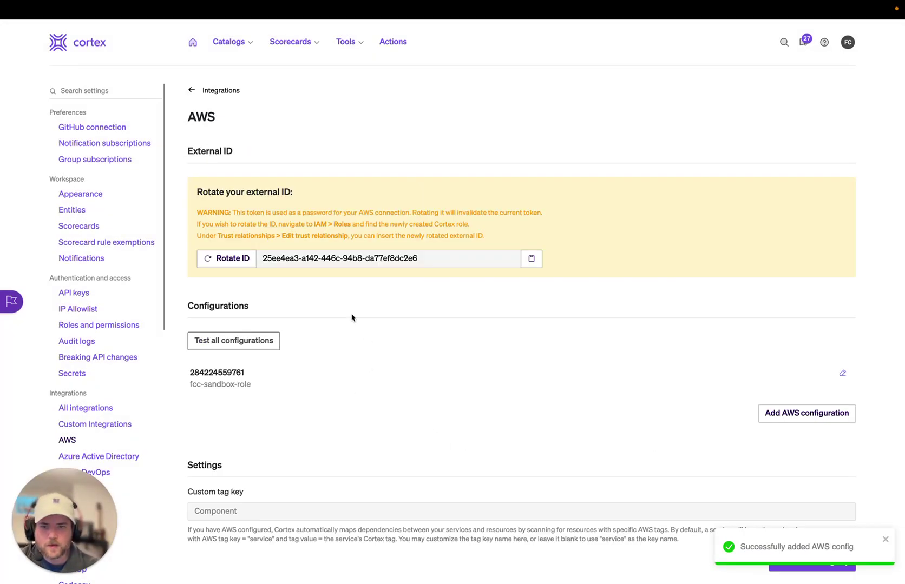
click(248, 340)
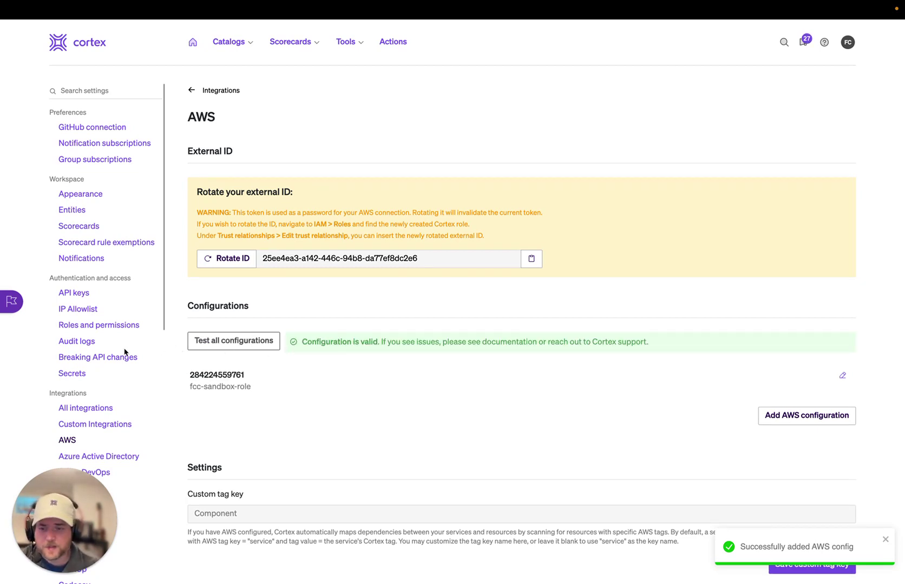
- Install and authorize the Cortex GitHub app on the cremerica organization for all repositories, and test all GitHub configurations
scroll(124, 352, down, 5)
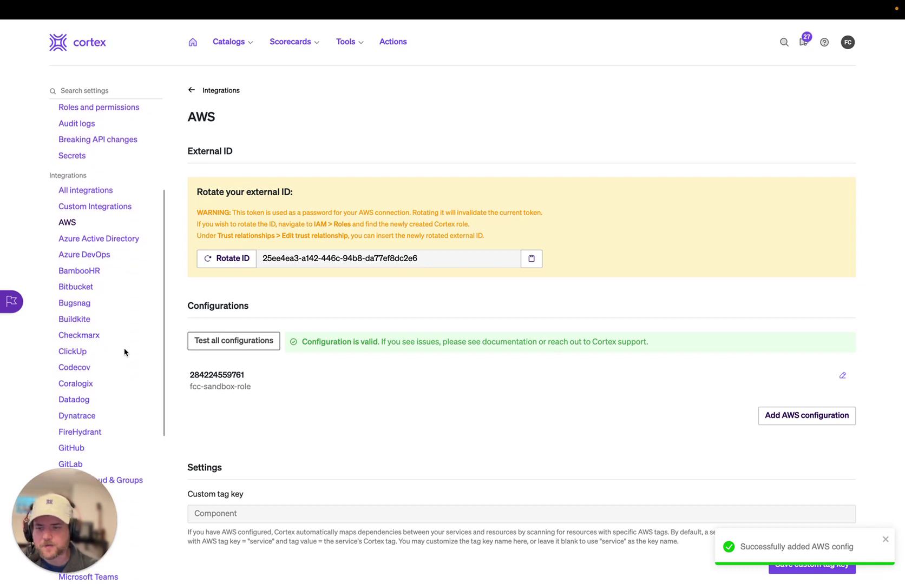
scroll(125, 353, down, 2)
click(76, 355)
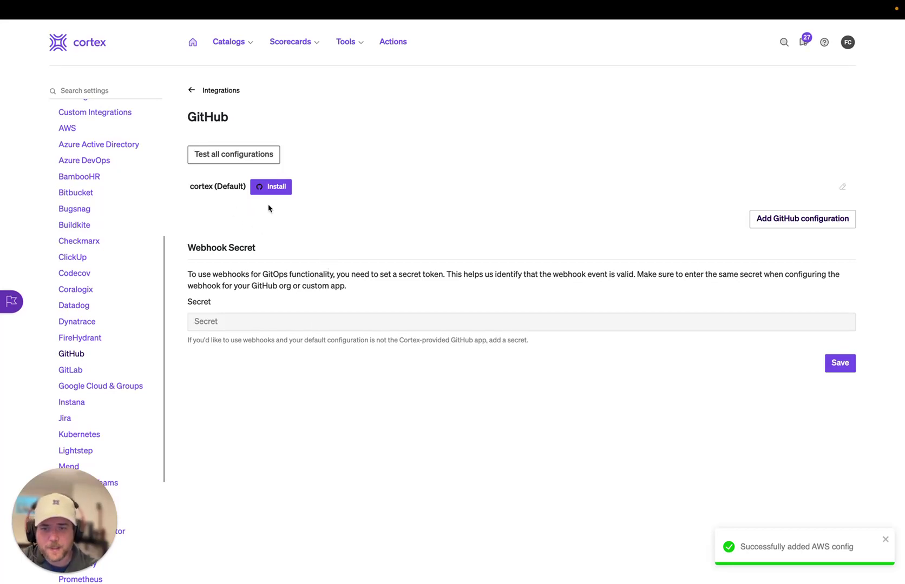
click(275, 189)
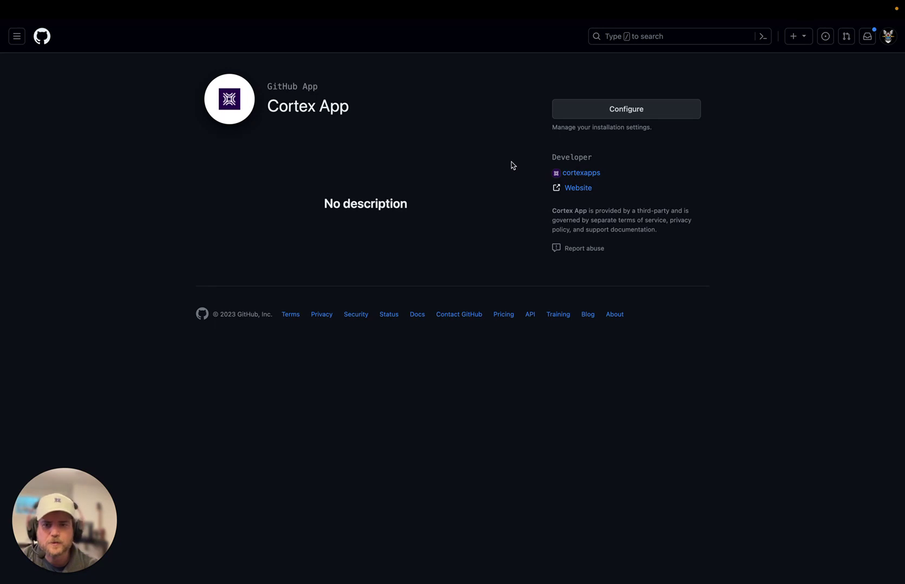
click(602, 112)
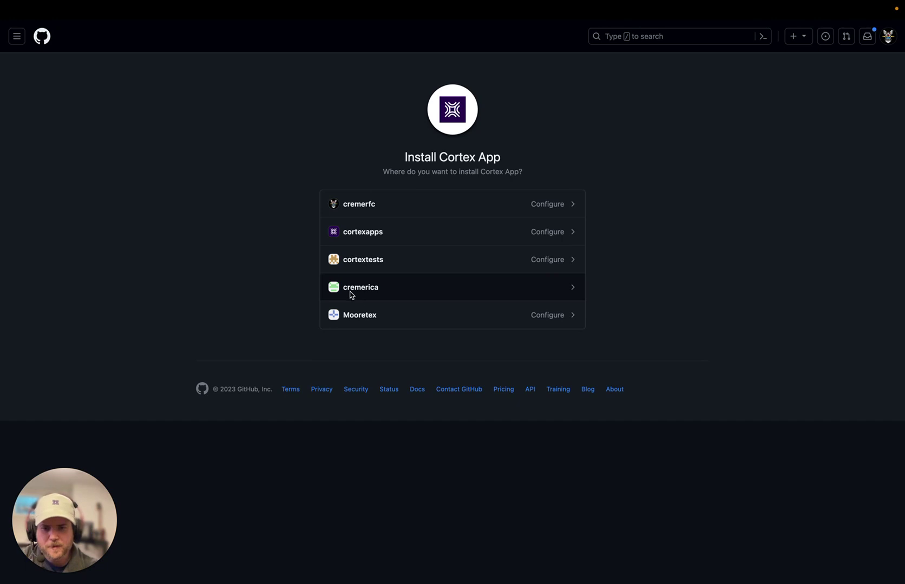
click(544, 287)
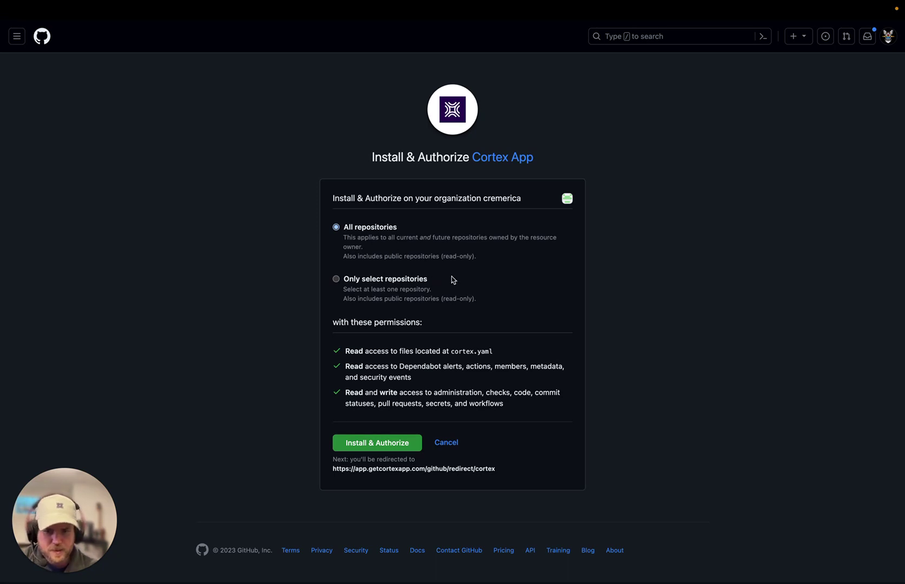
click(394, 445)
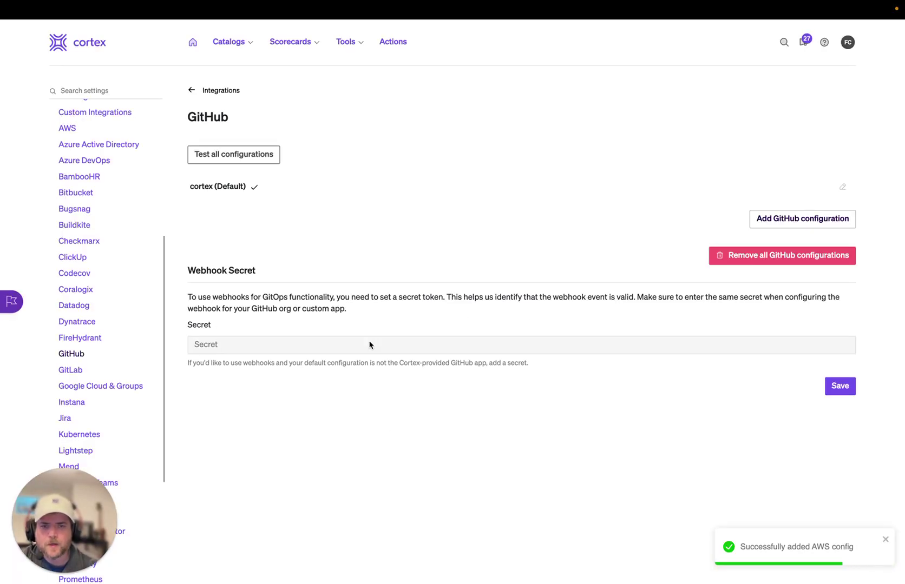
click(273, 162)
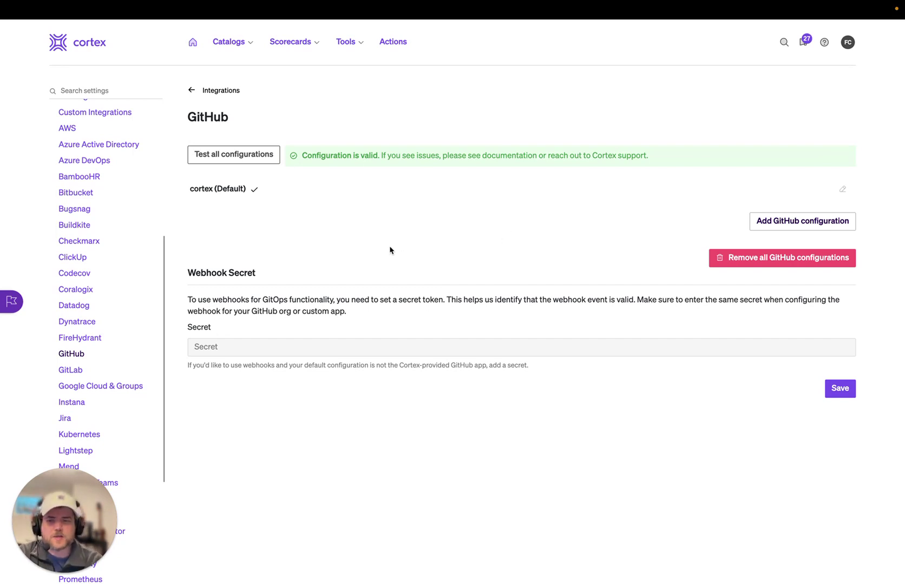
- Open the OpenID Connector integration settings and paste the OKTA application's identifier
scroll(121, 310, down, 5)
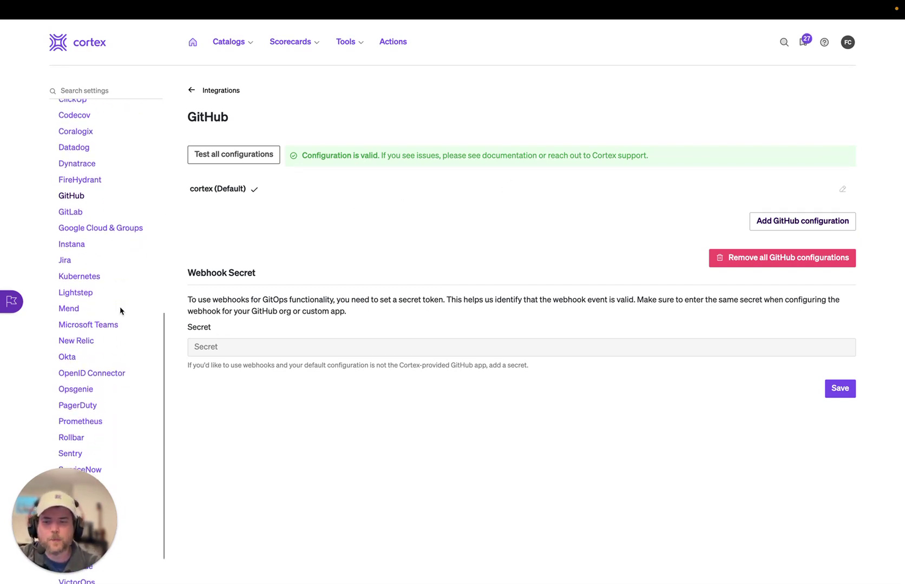
click(103, 377)
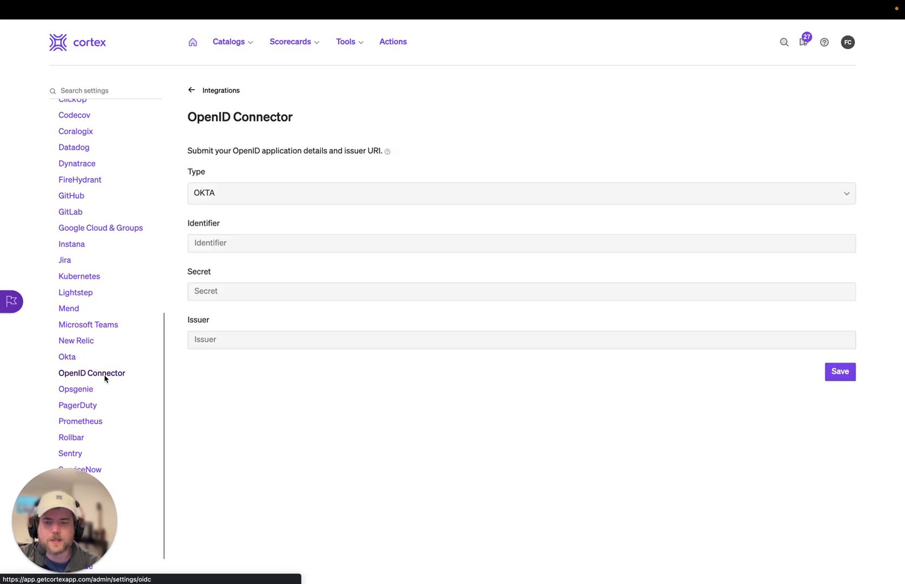
click(230, 242)
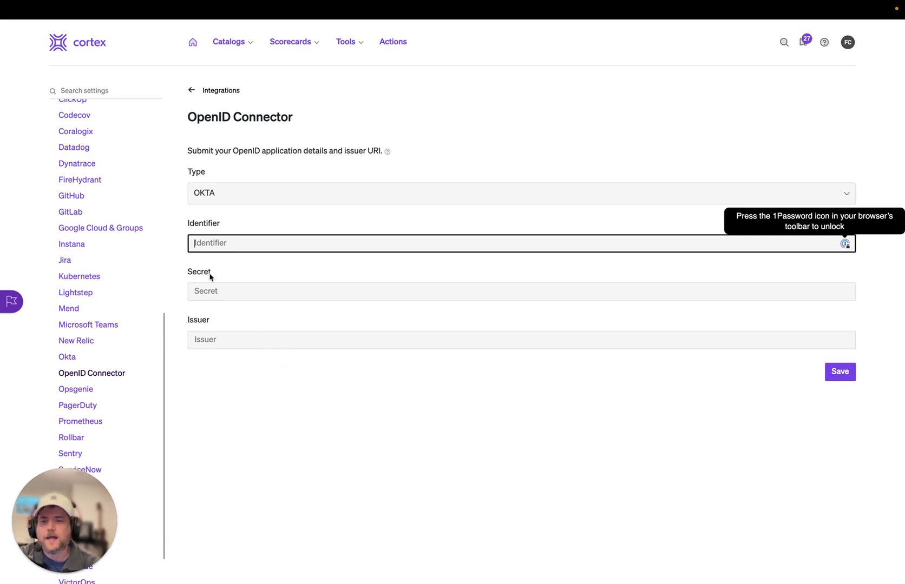
right_click(218, 242)
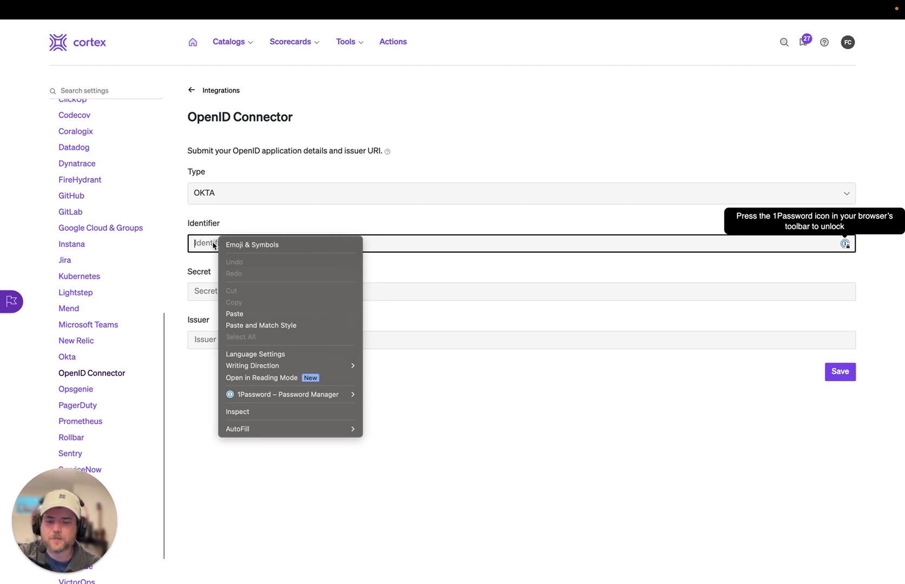
click(234, 314)
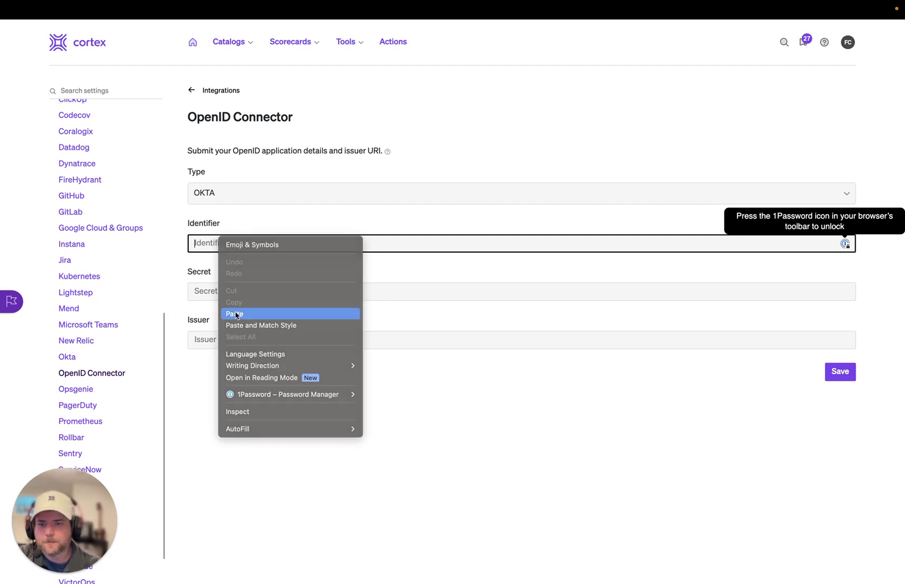
- Paste the application's client secret into the OpenID Connector's Secret field
click(200, 291)
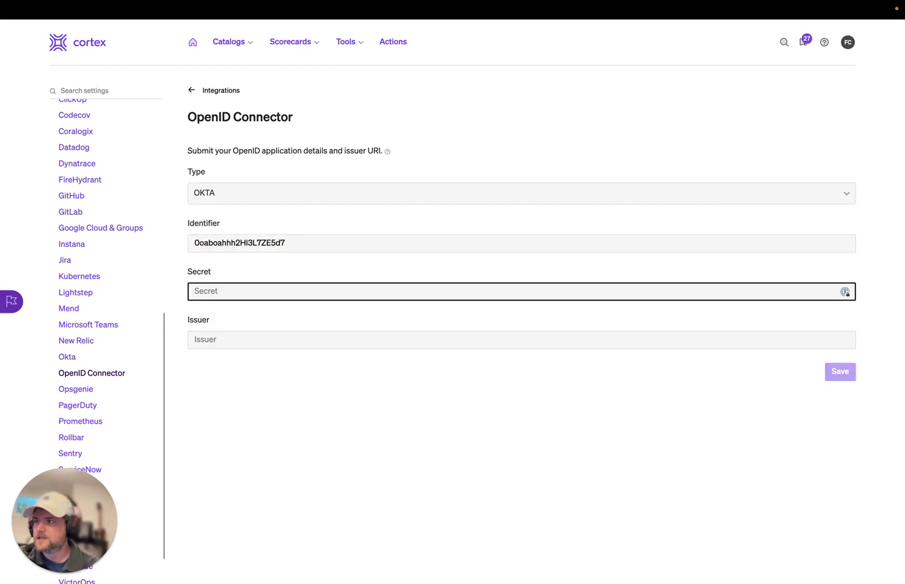
key(super+Tab)
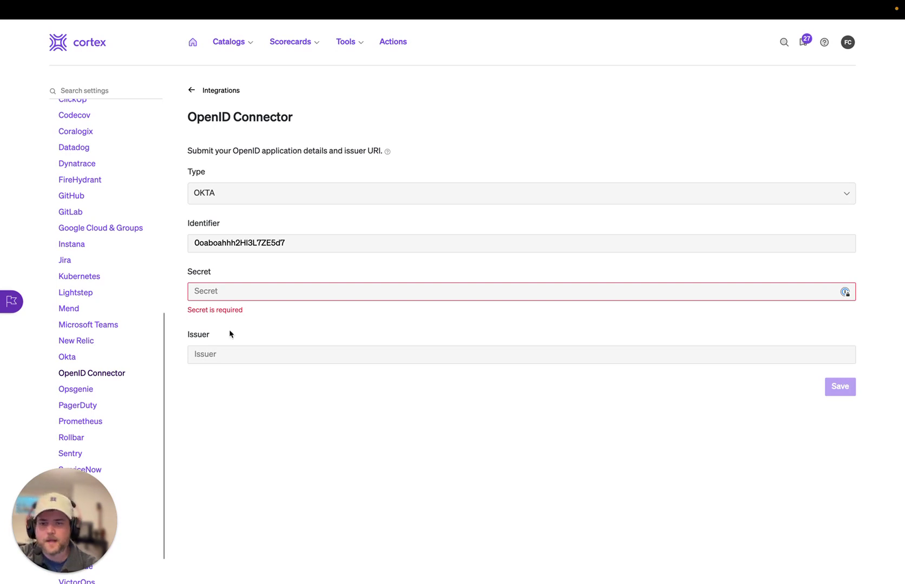
right_click(206, 289)
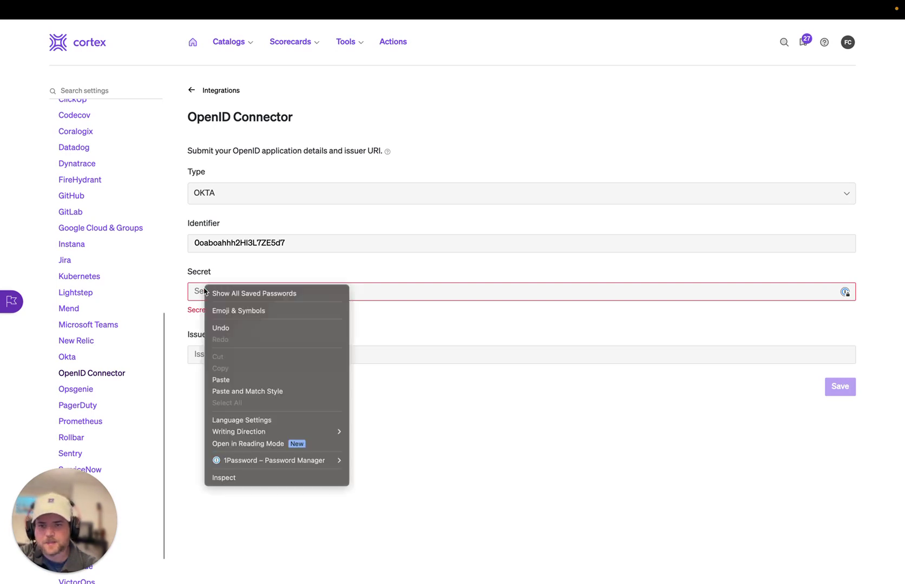
click(219, 379)
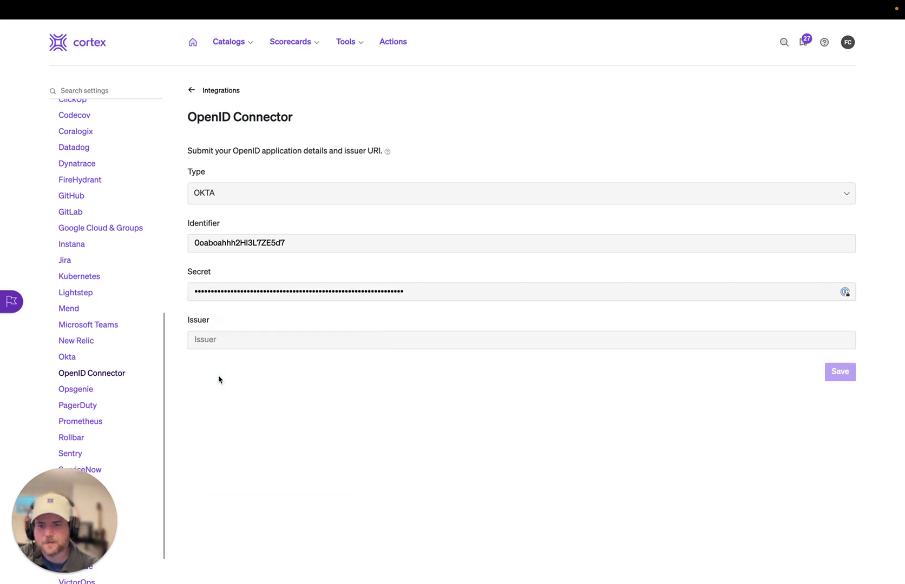
click(217, 341)
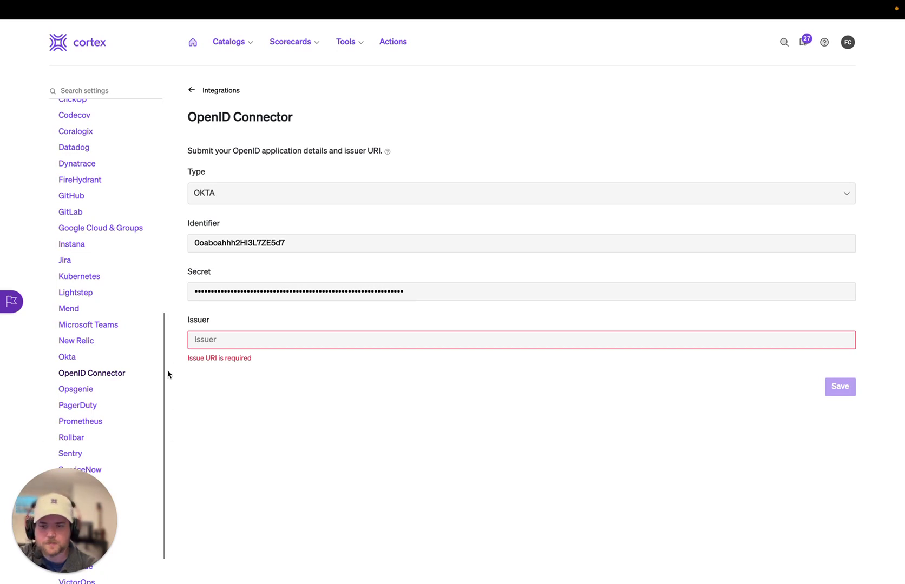
click(195, 344)
right_click(196, 344)
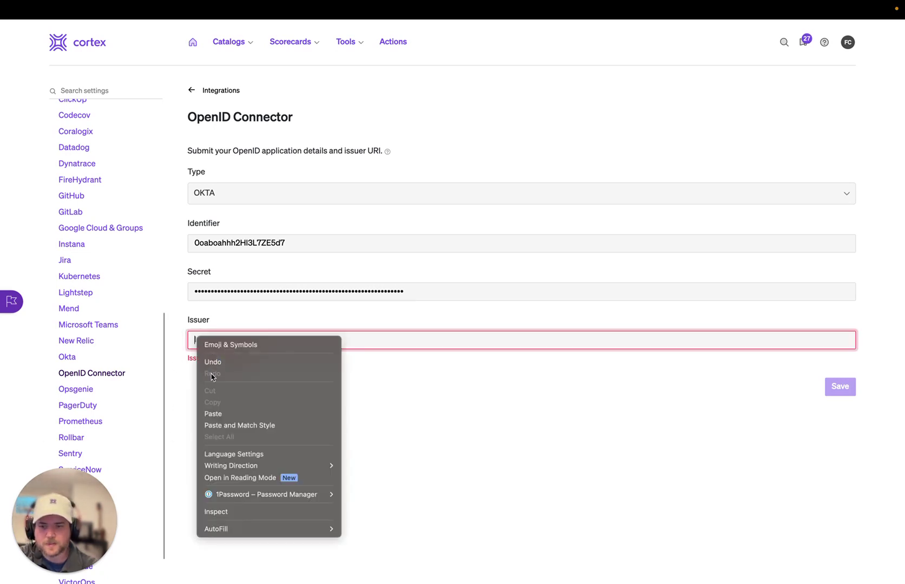
click(207, 413)
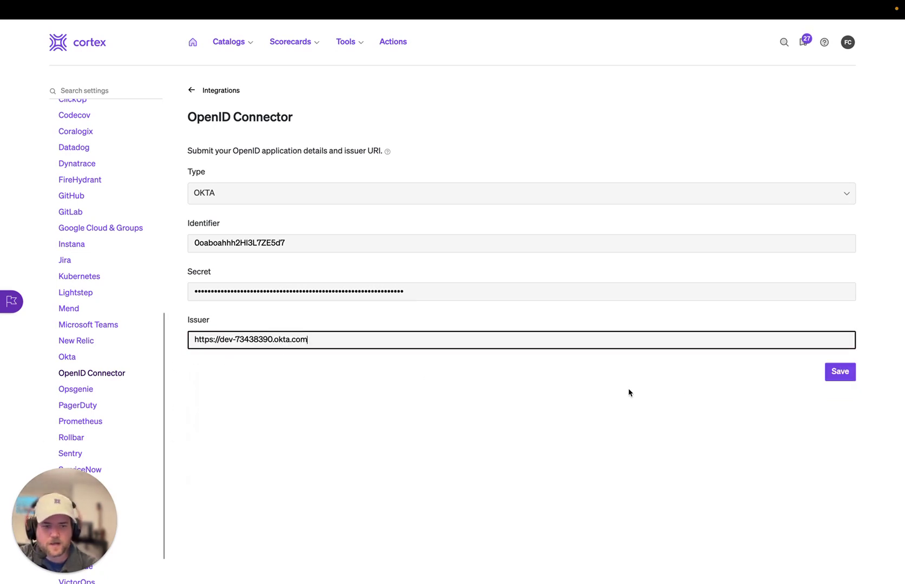
click(829, 372)
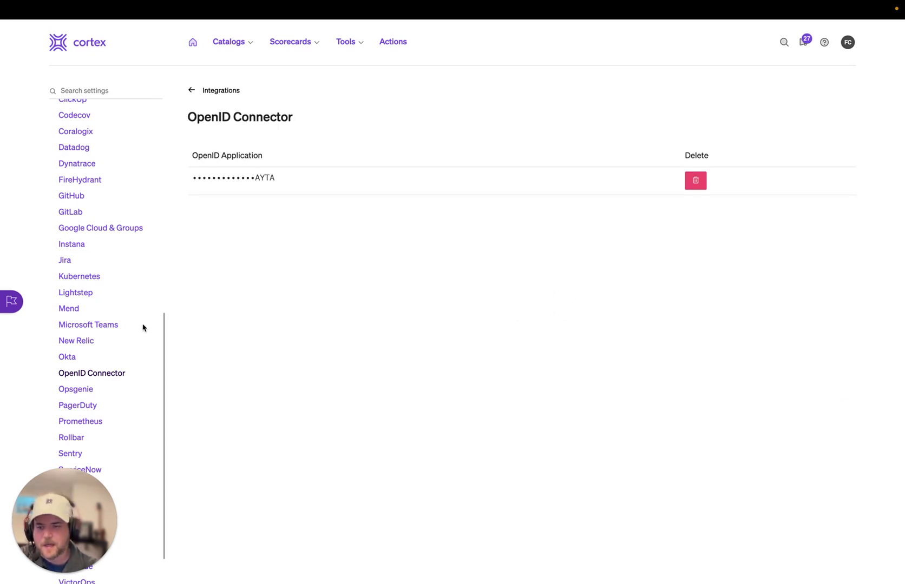
click(69, 359)
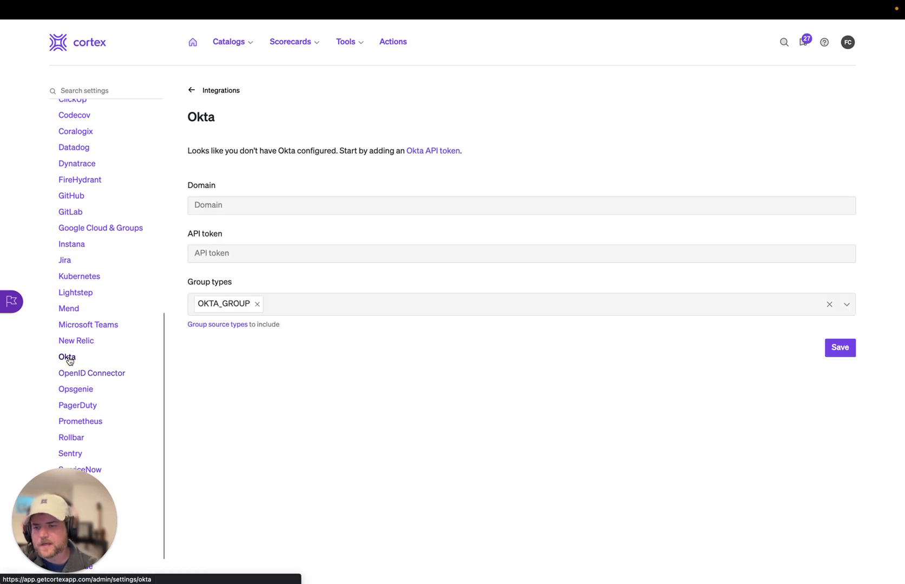
click(235, 204)
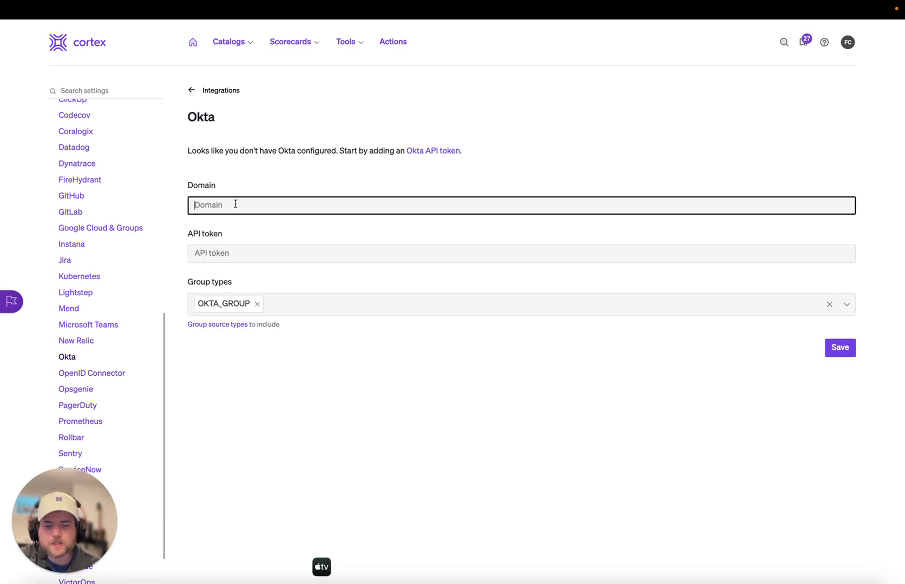
text(https://dev-73438390.okta.com)
- Paste the Okta API token, save the integration with the OKTA_GROUP group type, and test its configuration
click(234, 253)
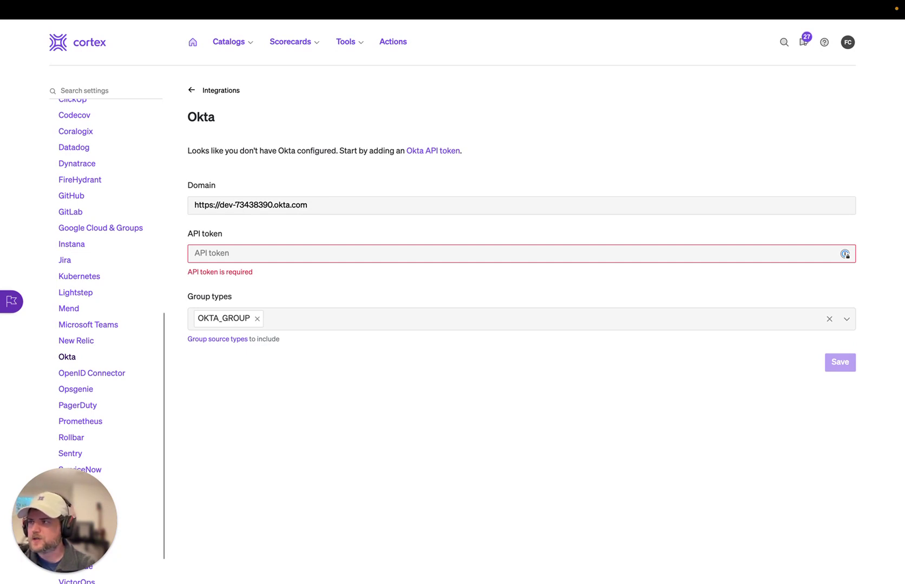
click(262, 256)
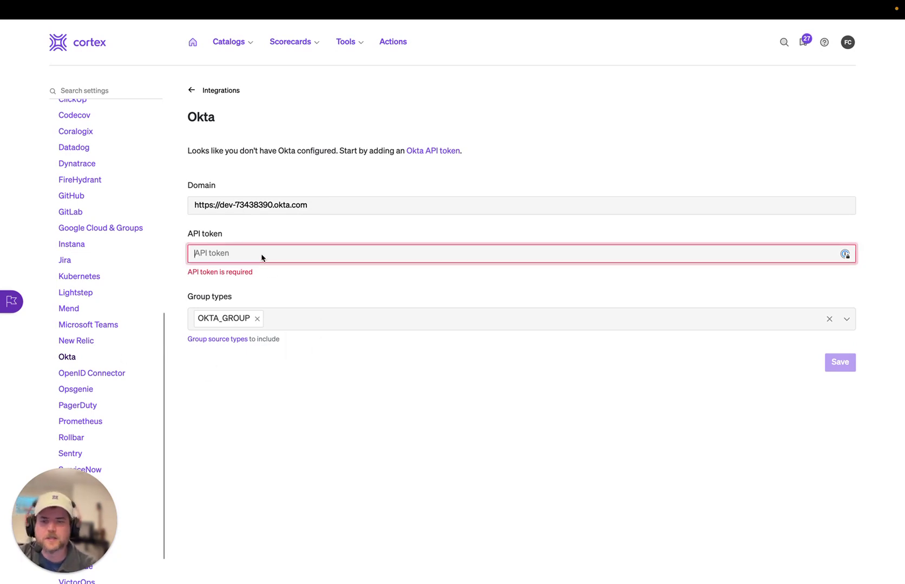
key(super+v)
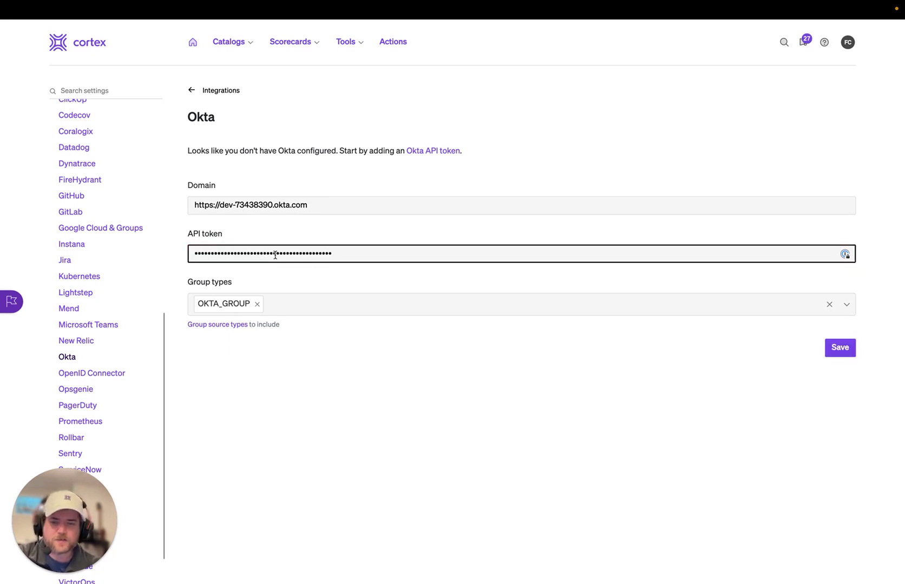
click(839, 349)
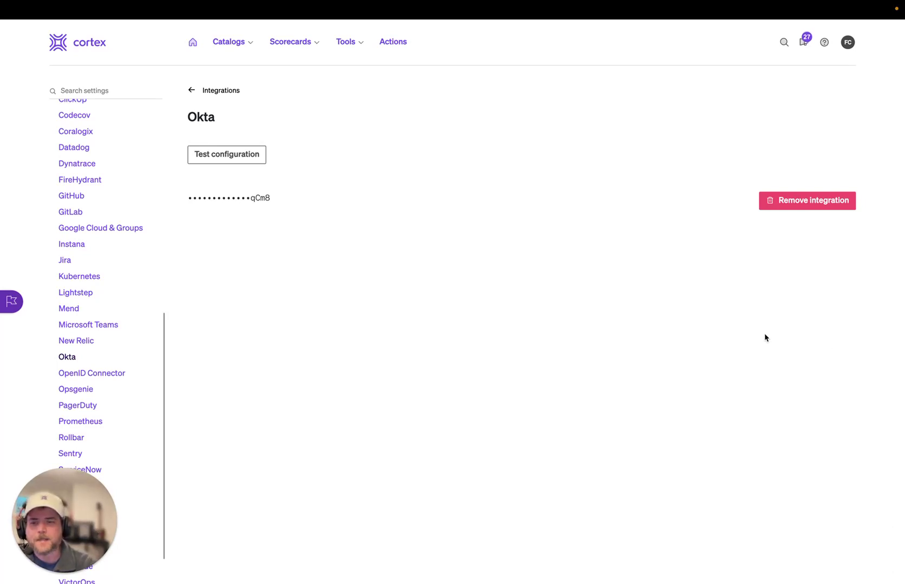
click(248, 161)
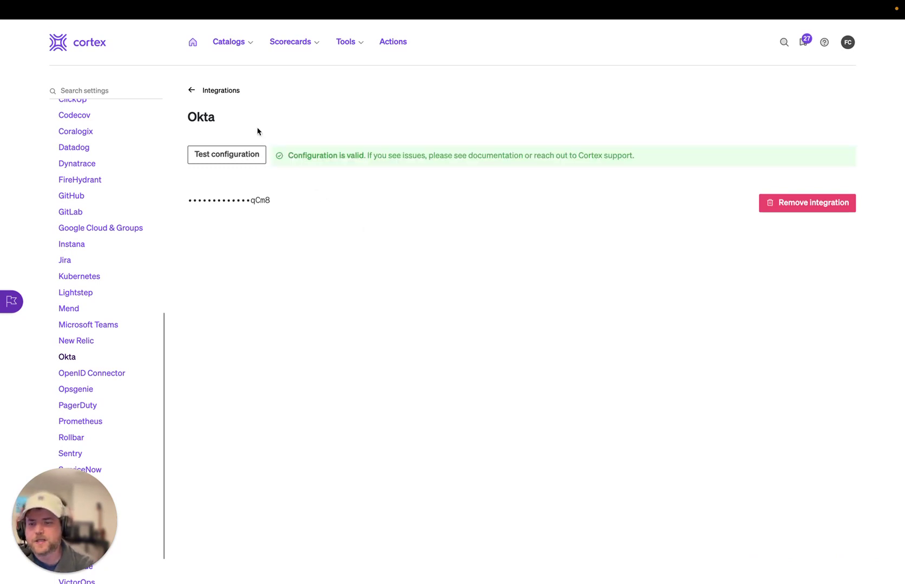
- Start a service import from the Services catalog and continue past the integrations overview to the discovered services
click(239, 43)
click(246, 61)
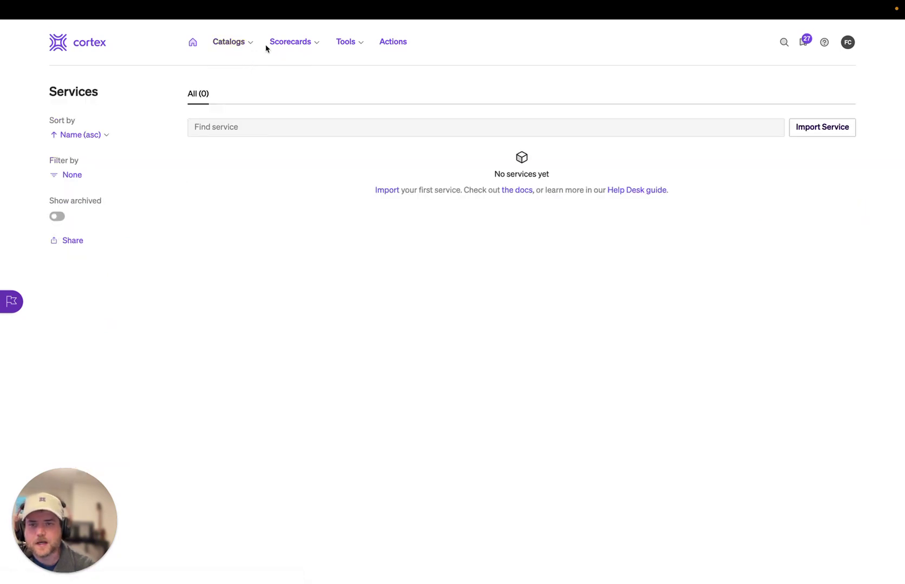
click(821, 132)
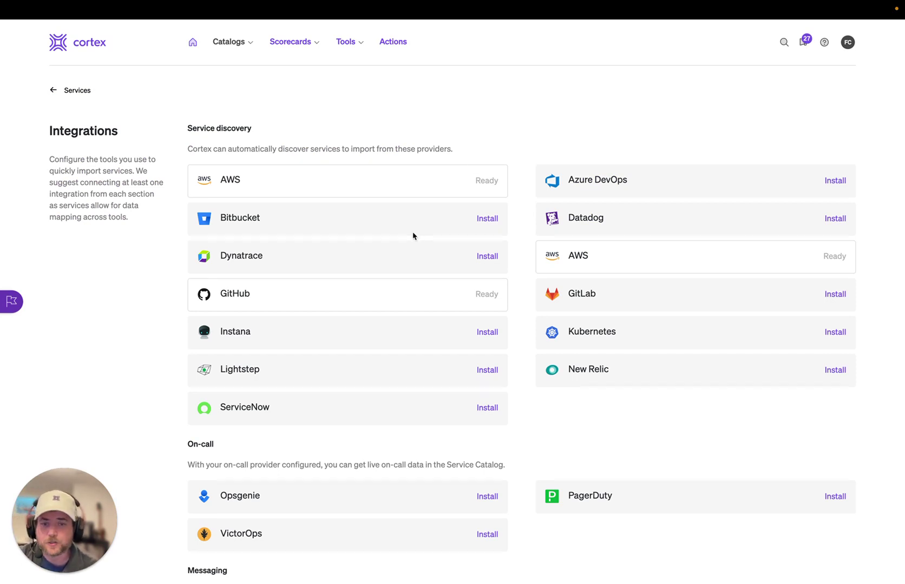
scroll(413, 236, down, 3)
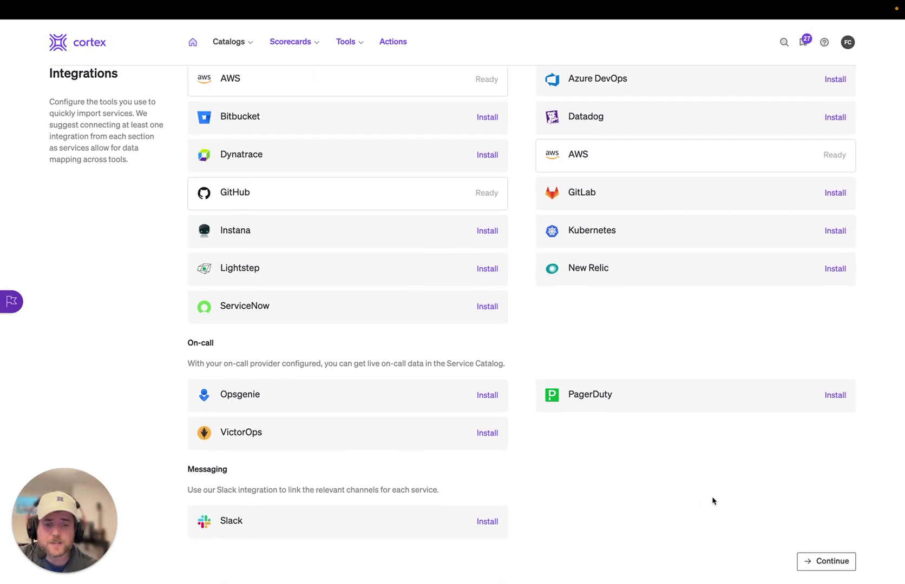
click(823, 562)
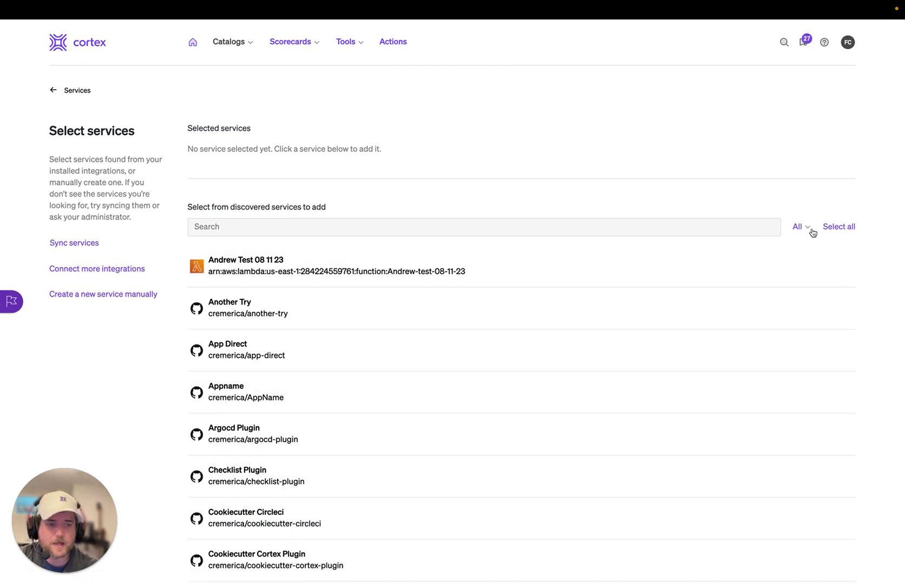
- Filter the discovered services by Lambda, and switch the filter to GitHub
click(805, 230)
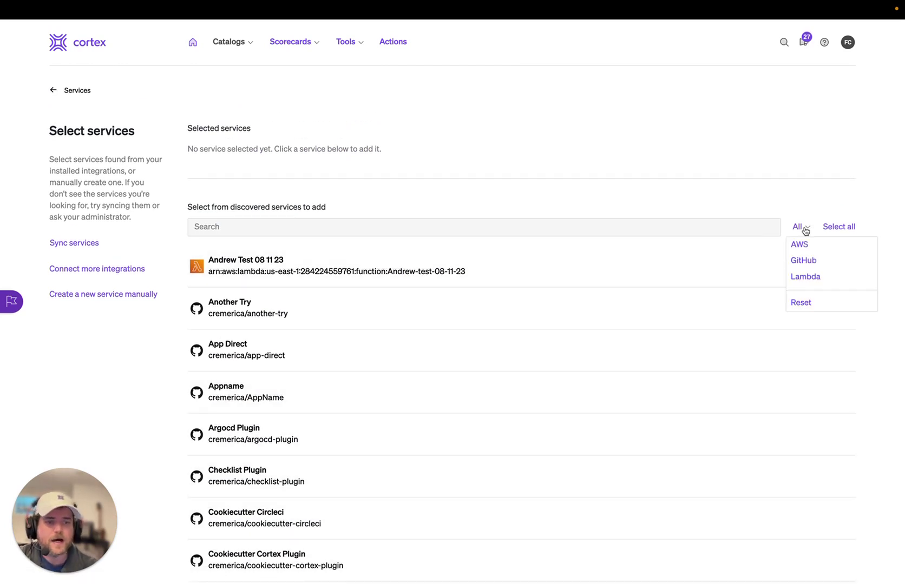
click(809, 278)
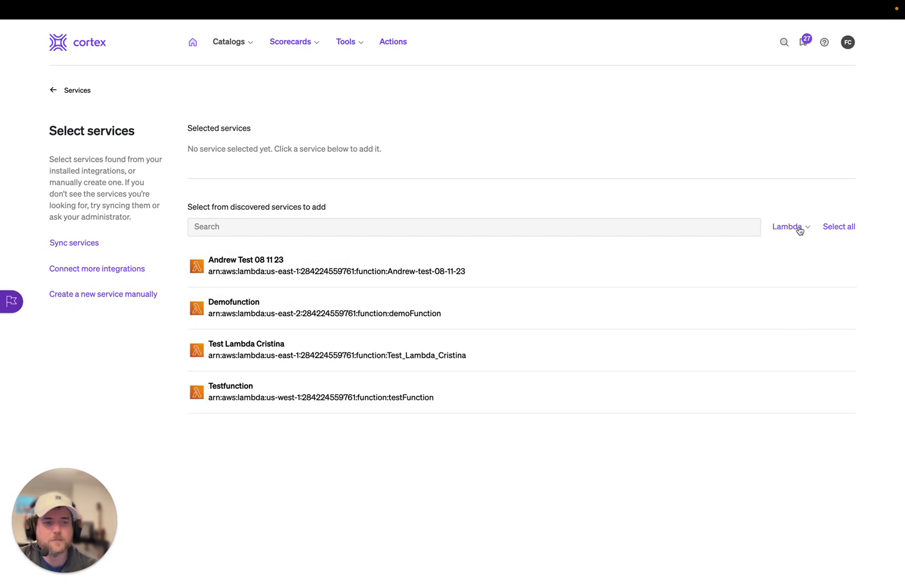
click(799, 230)
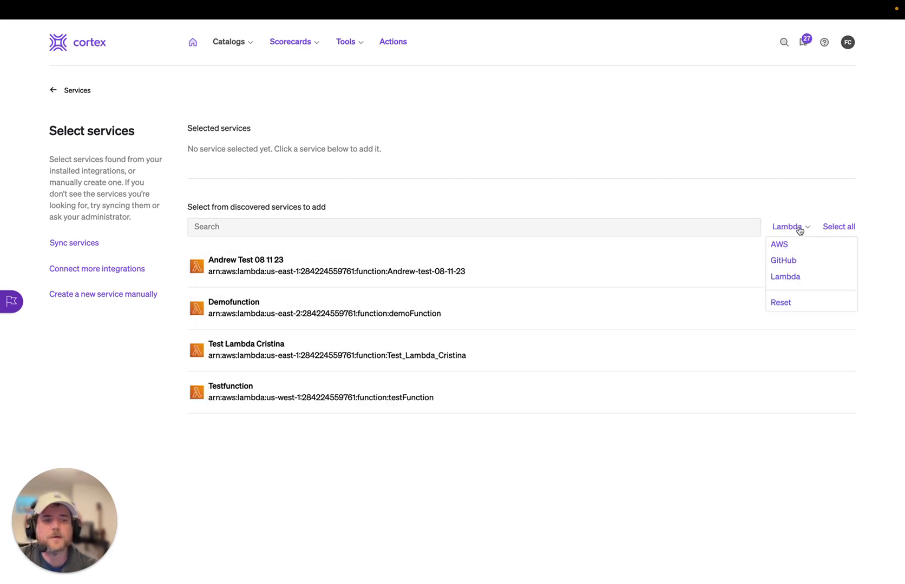
click(793, 262)
- Select the GitHub services App Direct, Appname and Cookiecutter Cortex Plugin 1, and add them to the catalog
click(416, 307)
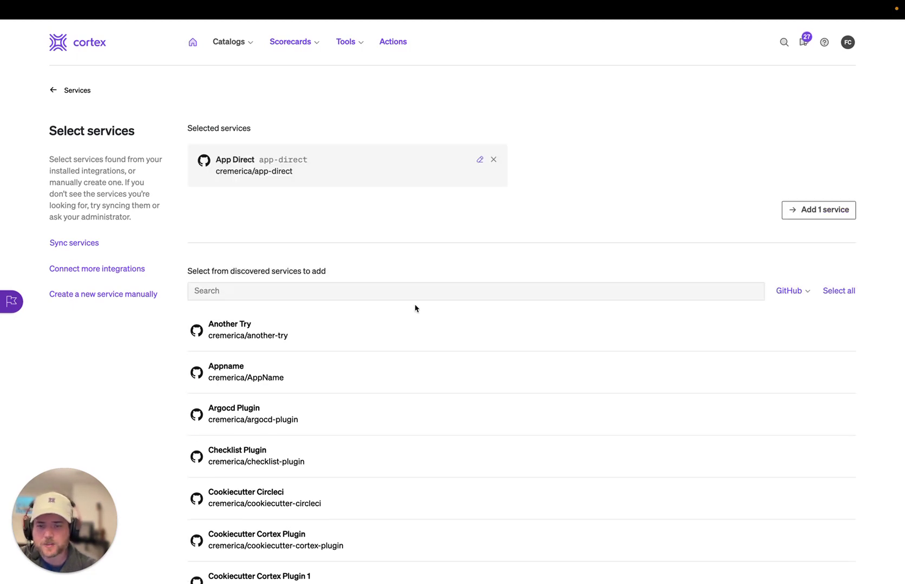
click(373, 380)
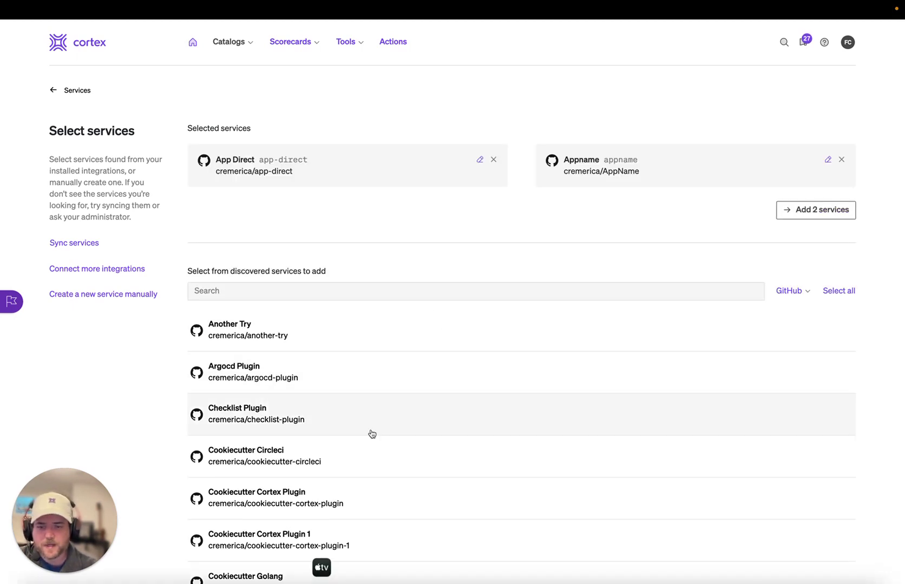
scroll(369, 432, down, 3)
click(399, 414)
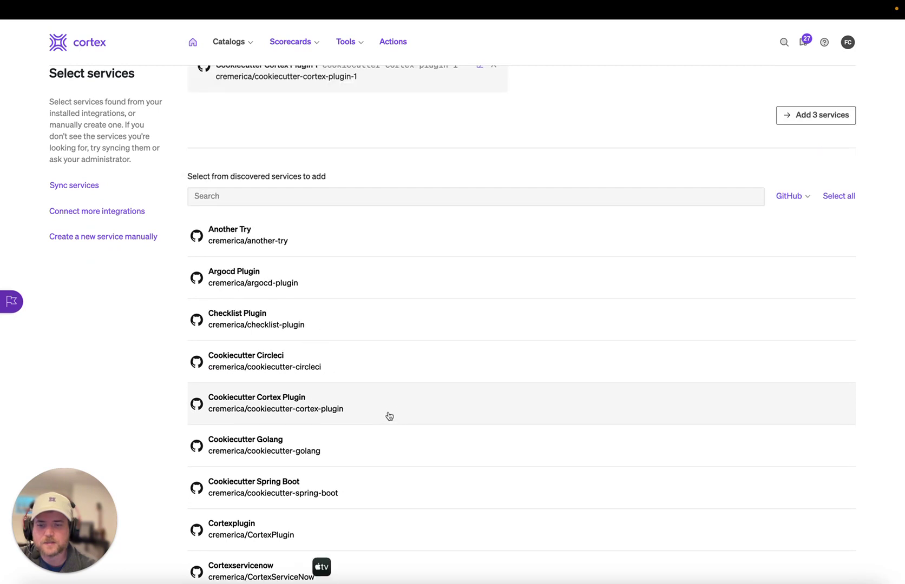
scroll(606, 267, up, 3)
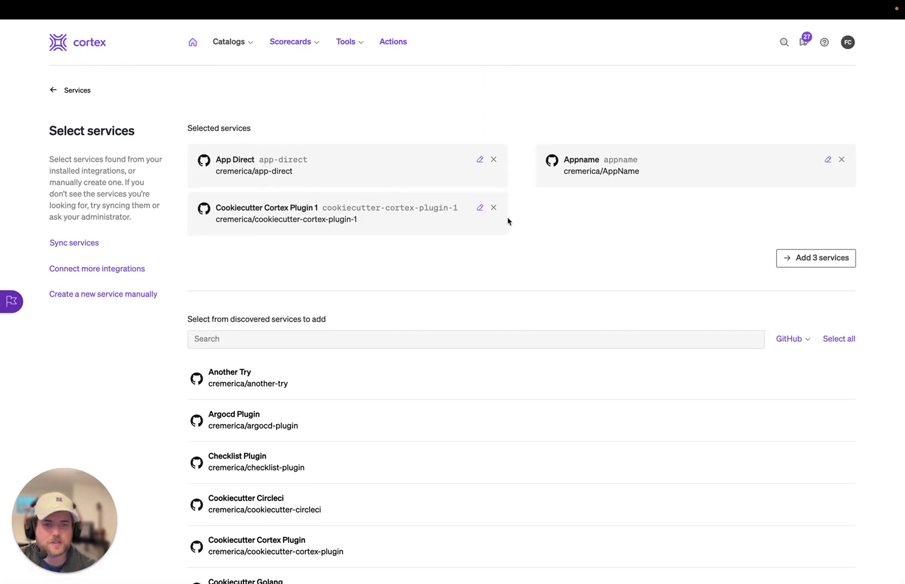
click(797, 257)
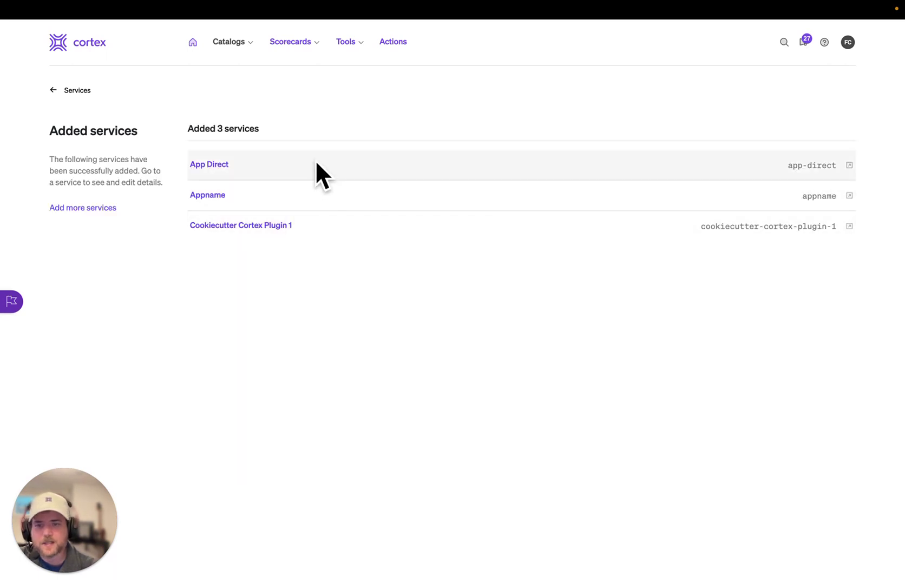
- Examine the App Direct service's overview and recent activity, its integrations, Git commits, packages and readme document
click(218, 169)
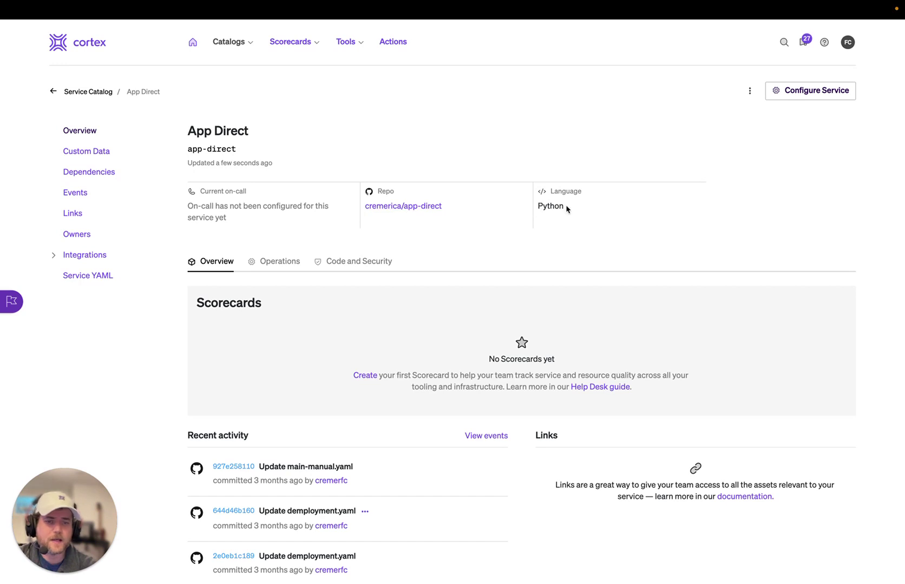
scroll(347, 253, down, 3)
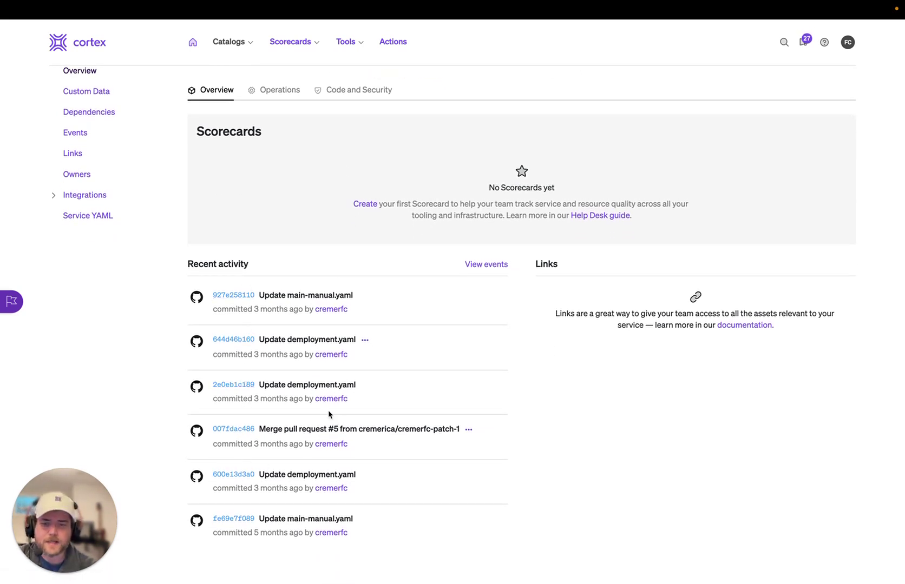
scroll(306, 432, up, 1)
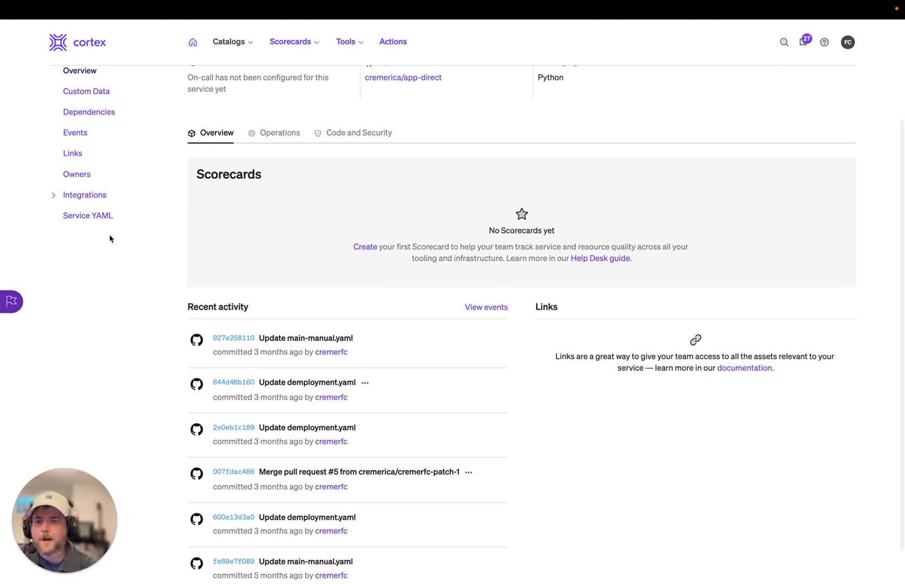
click(100, 197)
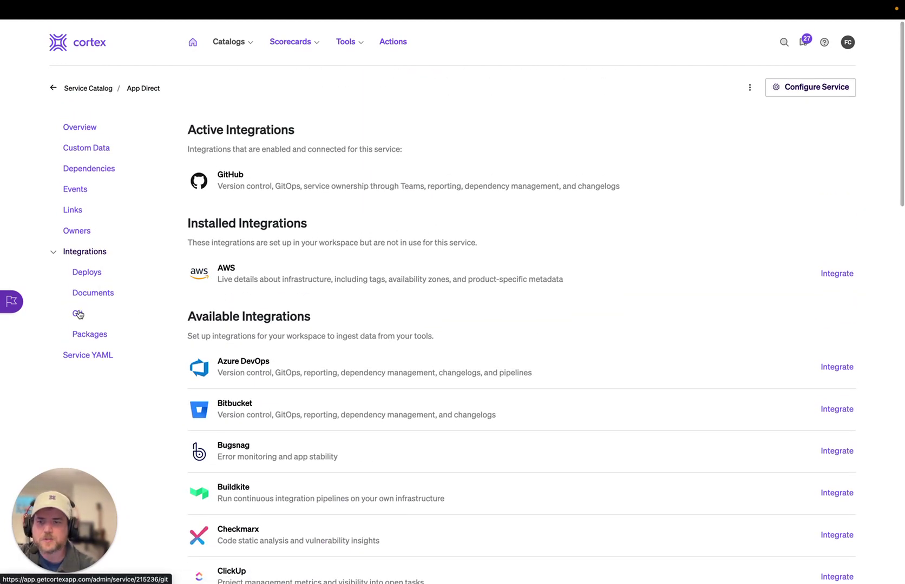
click(77, 315)
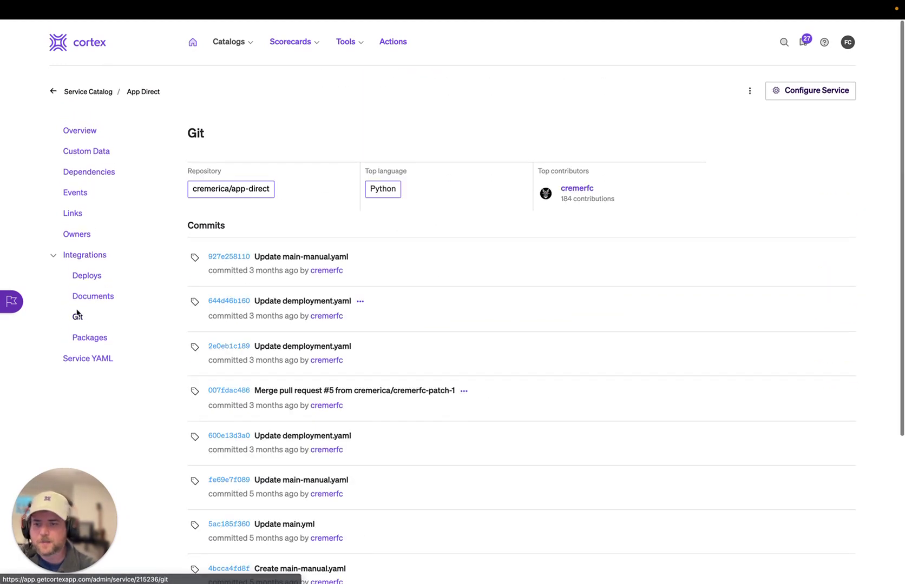
click(94, 340)
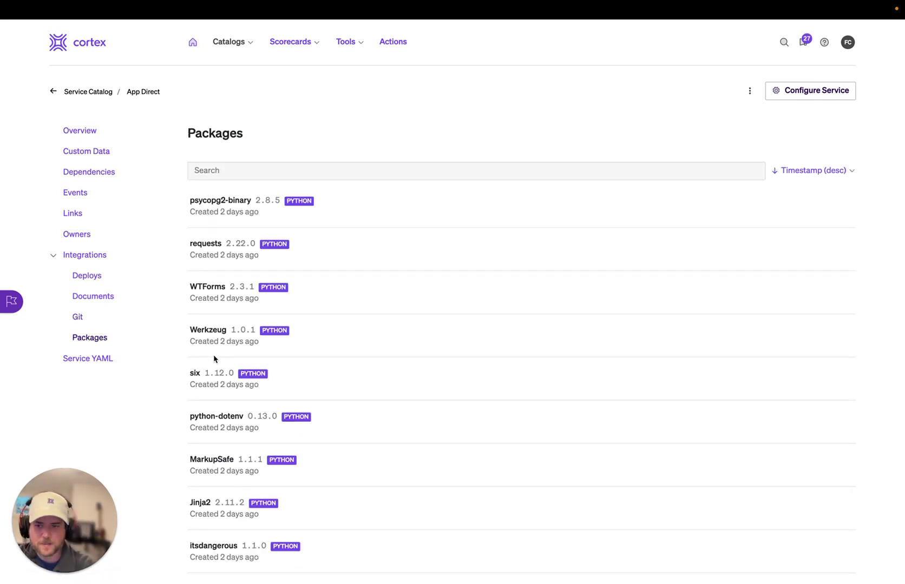
click(104, 297)
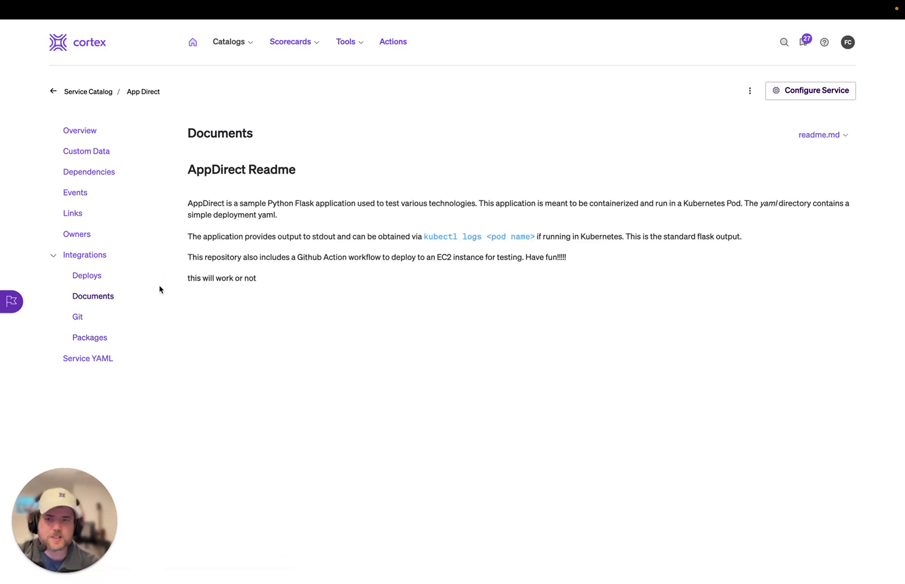
click(87, 134)
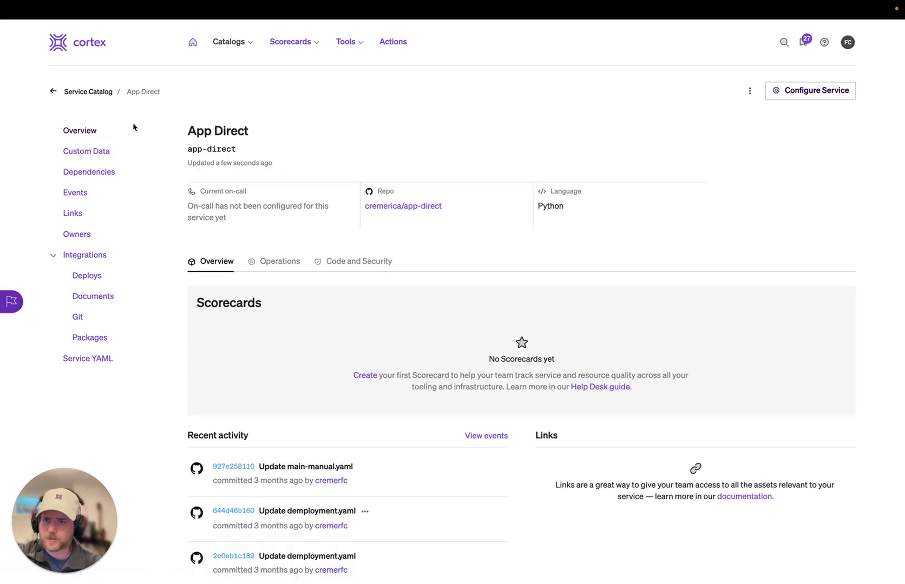
- Open the Resources catalog and start a resource import to list the resources discovered from the cloud provider
click(249, 47)
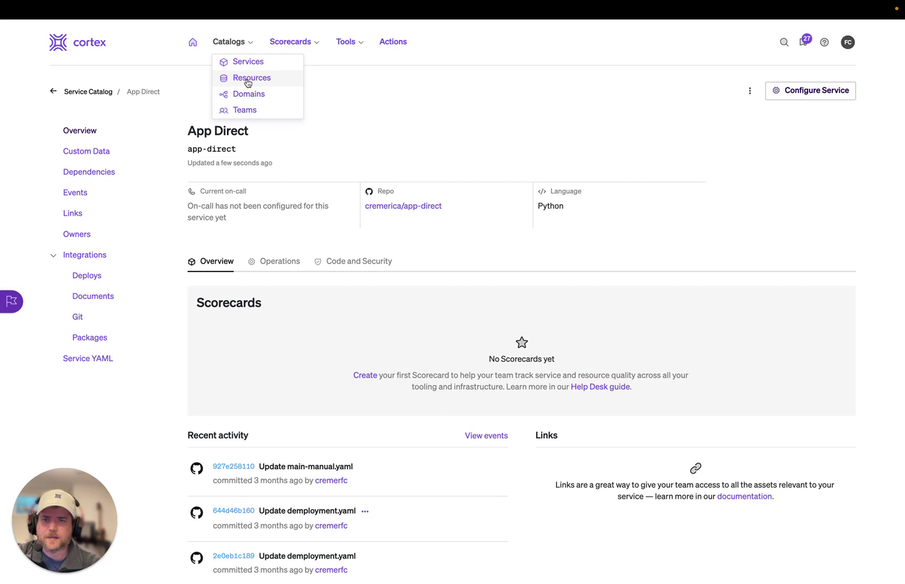
click(247, 82)
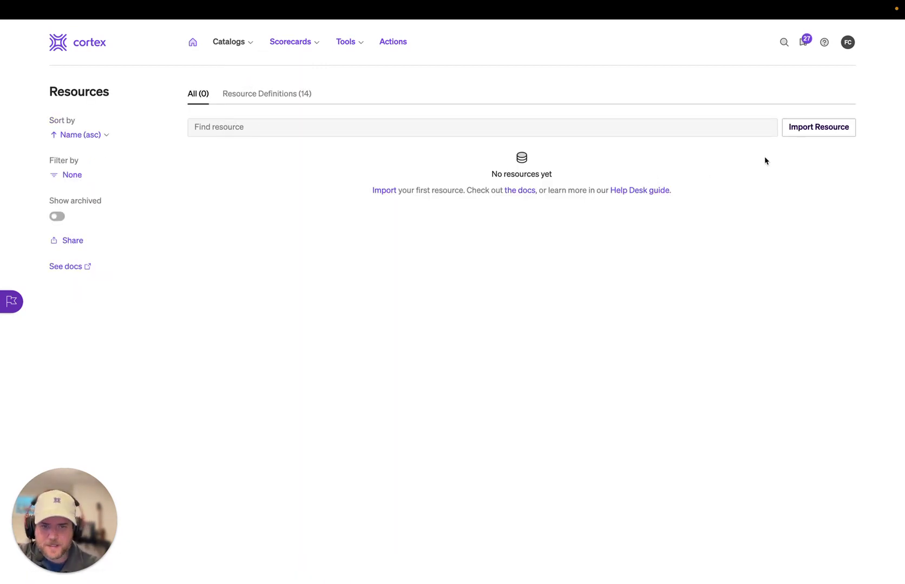
click(806, 130)
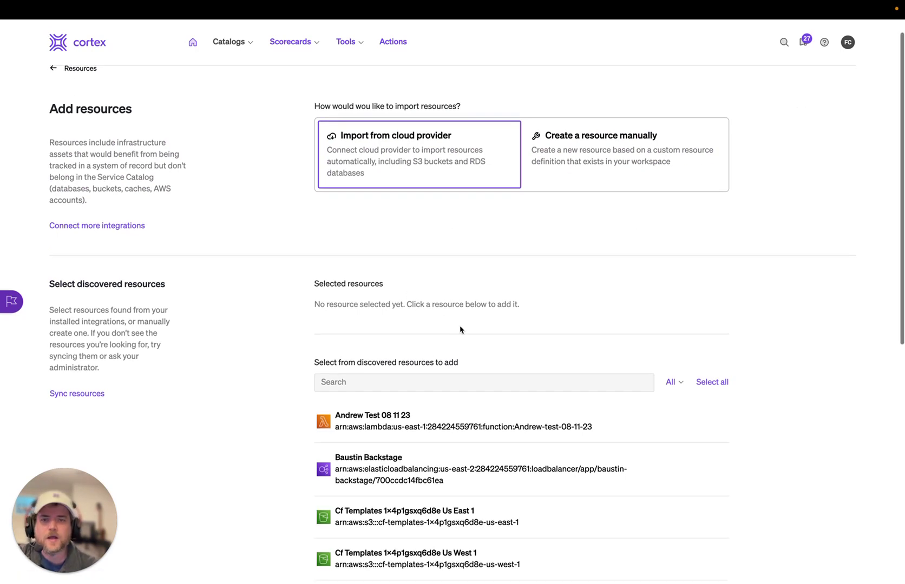
scroll(460, 326, down, 5)
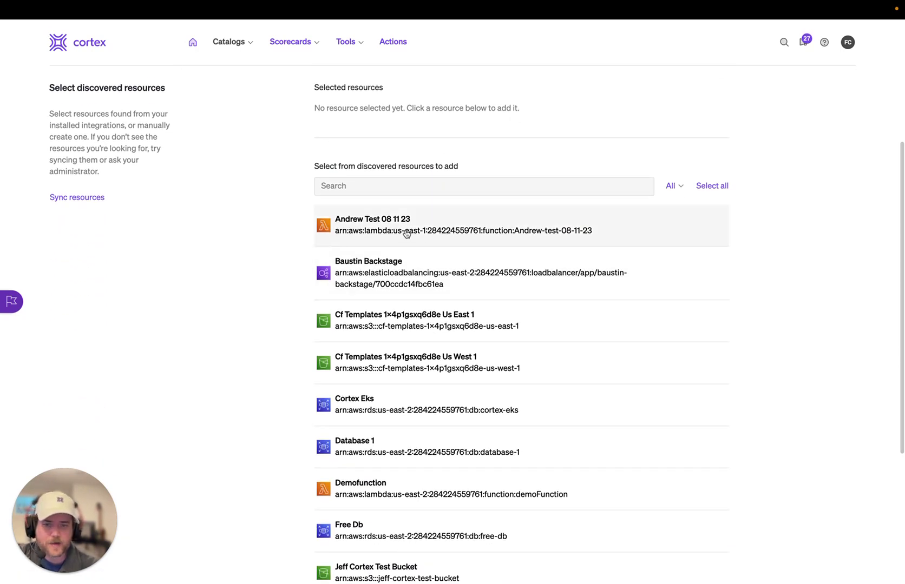
- Add the discovered resources Database 1, Baustin Backstage and Cortex Eks to the catalog, and review the AWS details of Cortex Eks
scroll(426, 372, down, 1)
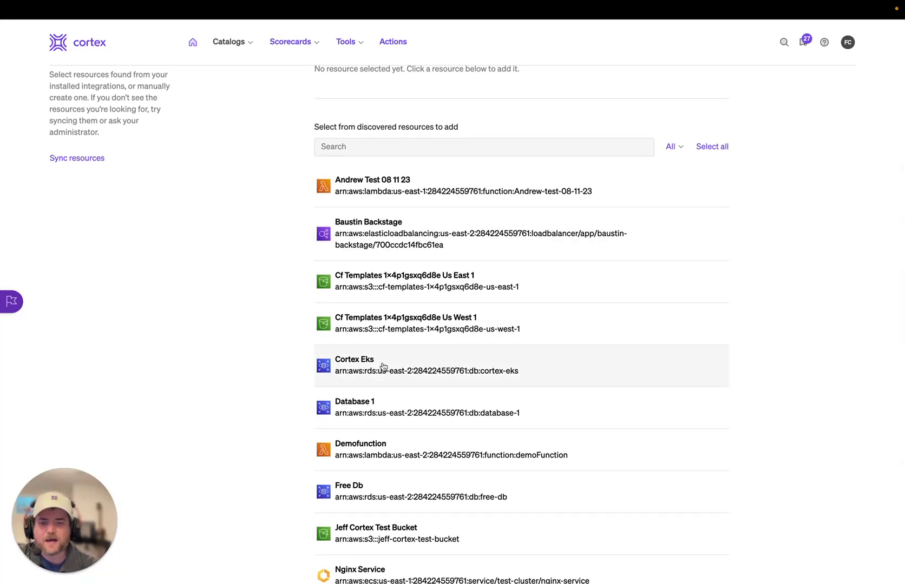
scroll(460, 368, down, 3)
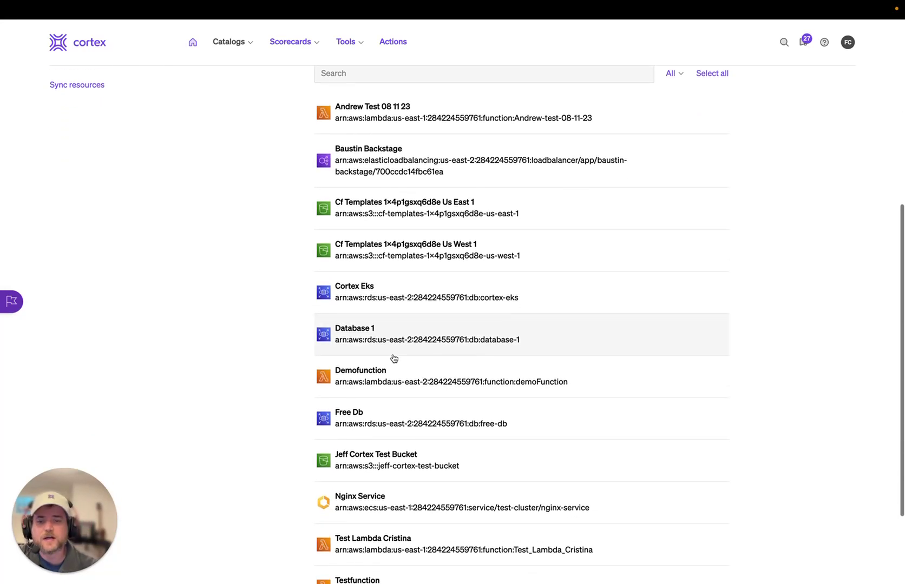
click(368, 310)
scroll(410, 319, up, 2)
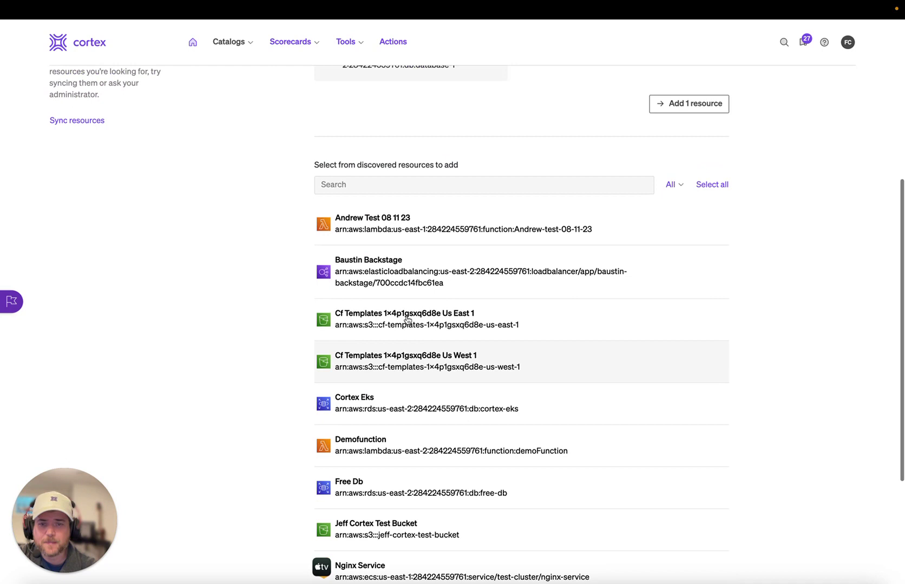
click(405, 291)
scroll(411, 325, up, 2)
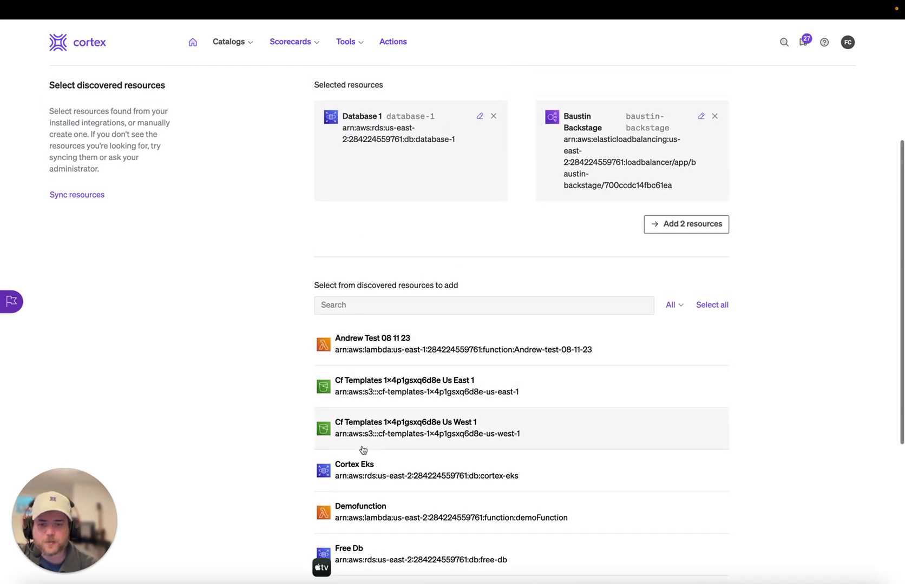
click(370, 469)
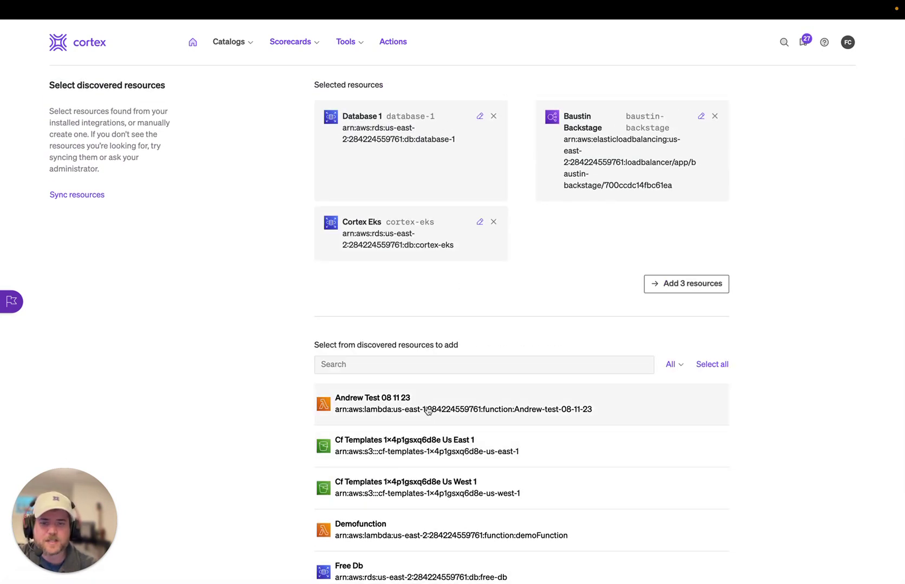
click(705, 287)
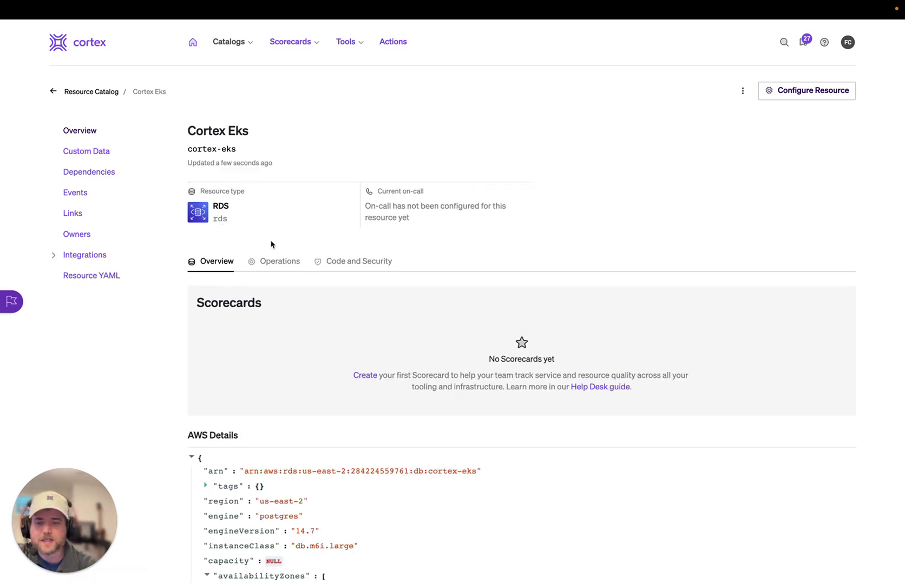
scroll(271, 244, down, 4)
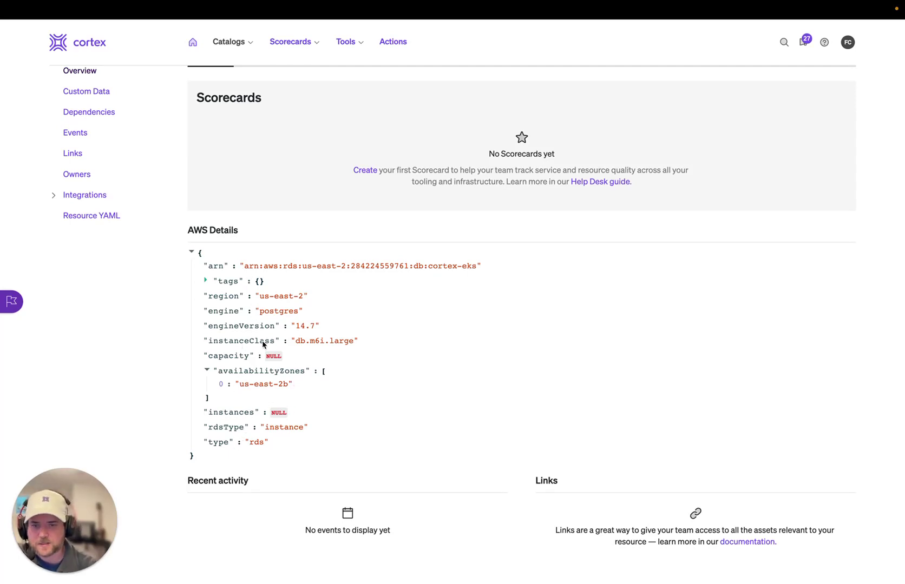
scroll(263, 344, up, 4)
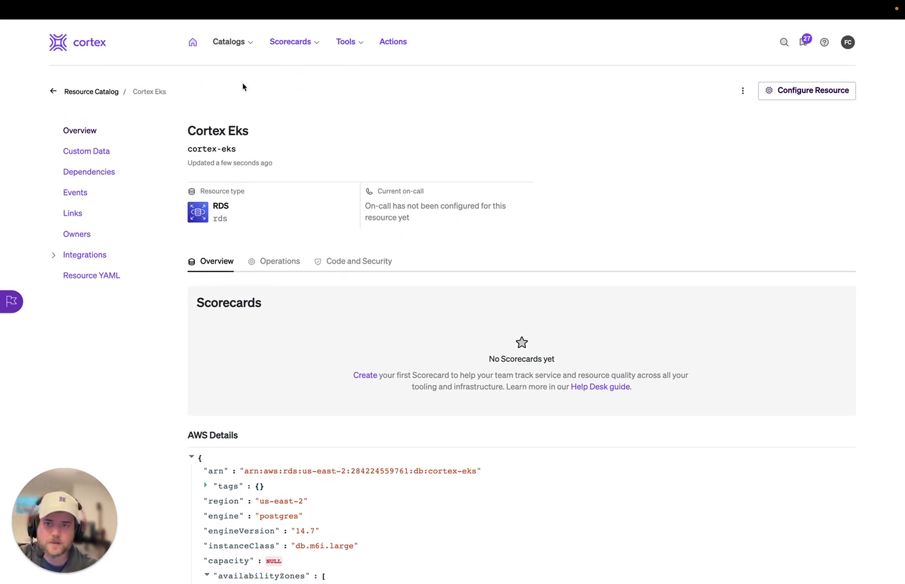
- Create a team backed by the identity provider from the Okta group Engineering, save it, and view its members
click(247, 46)
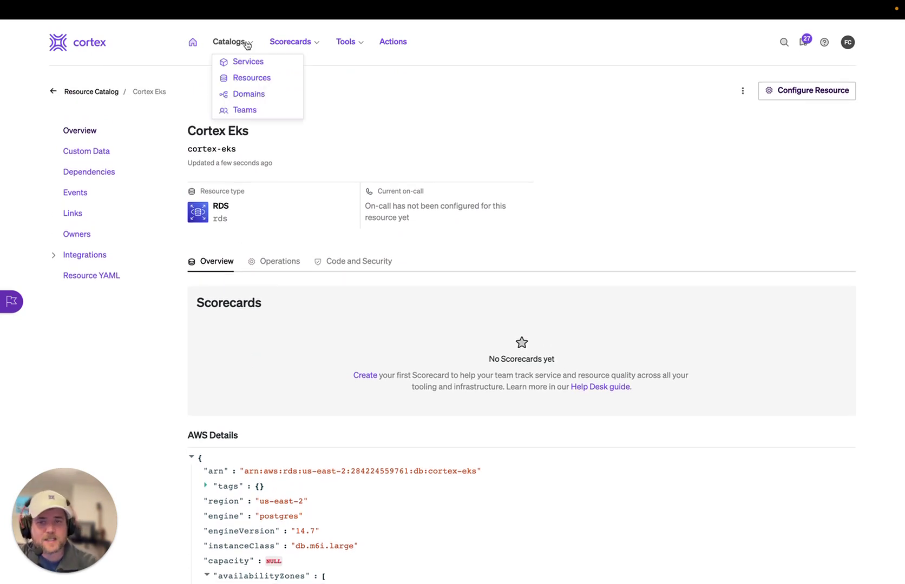
click(245, 112)
click(595, 128)
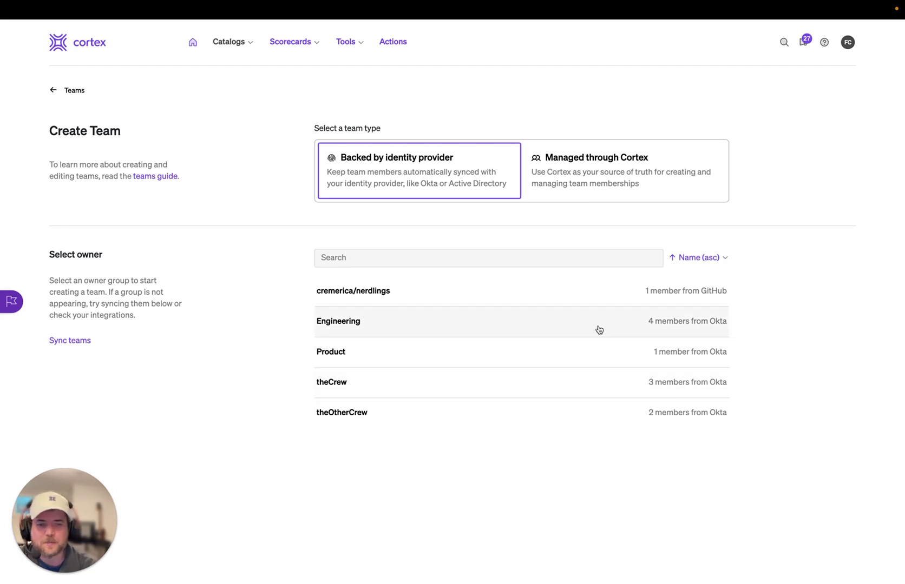
click(341, 332)
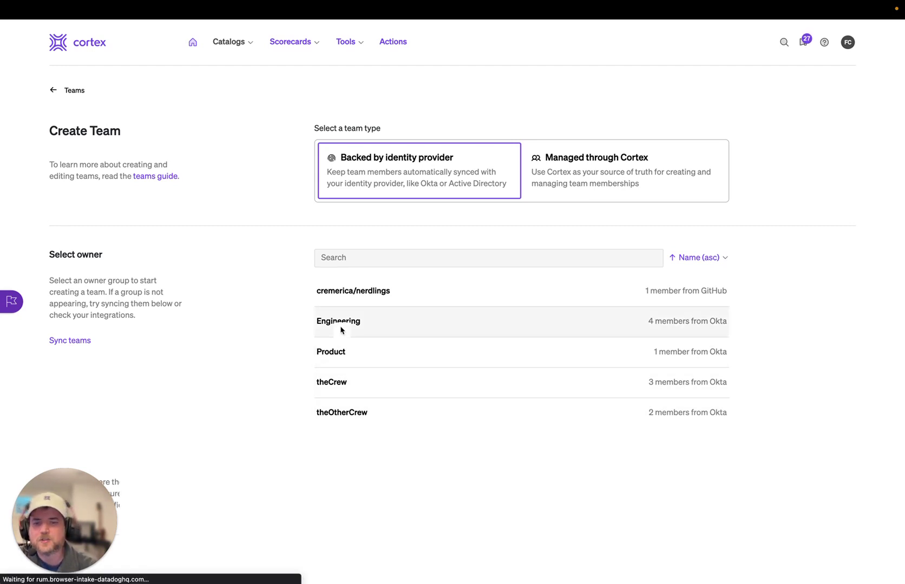
scroll(341, 330, down, 3)
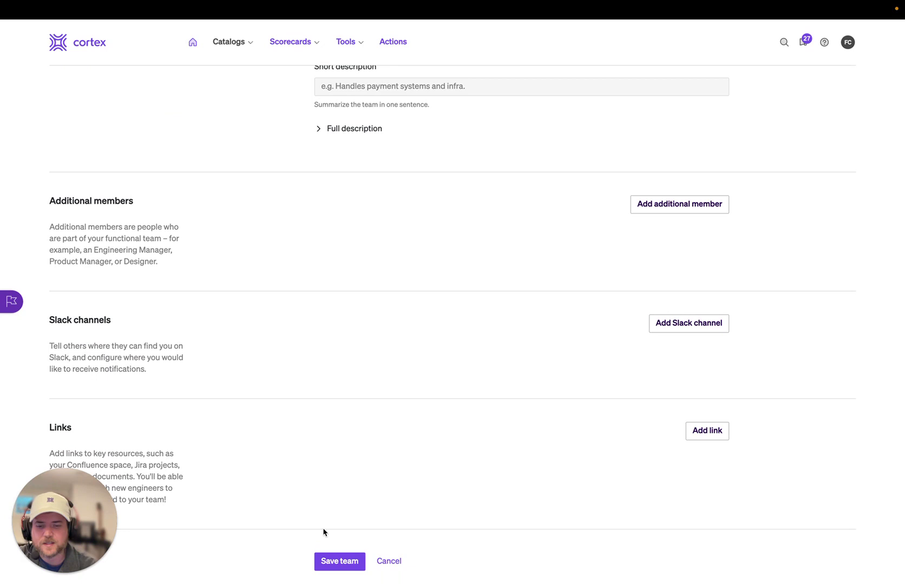
click(333, 563)
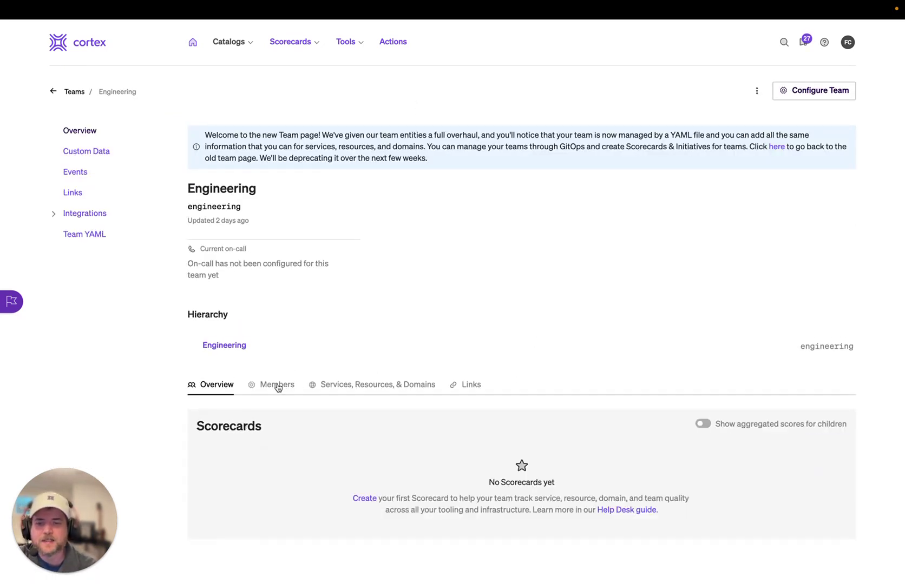
click(277, 386)
scroll(277, 386, down, 2)
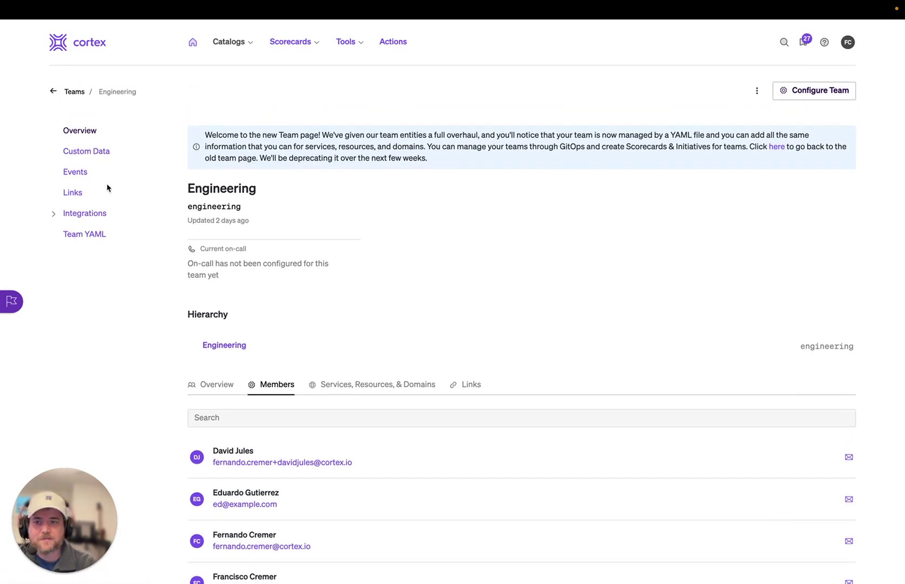
- Add the Engineering team as owner of the App Direct service, publish the change, and view the service's owners
click(232, 44)
click(239, 63)
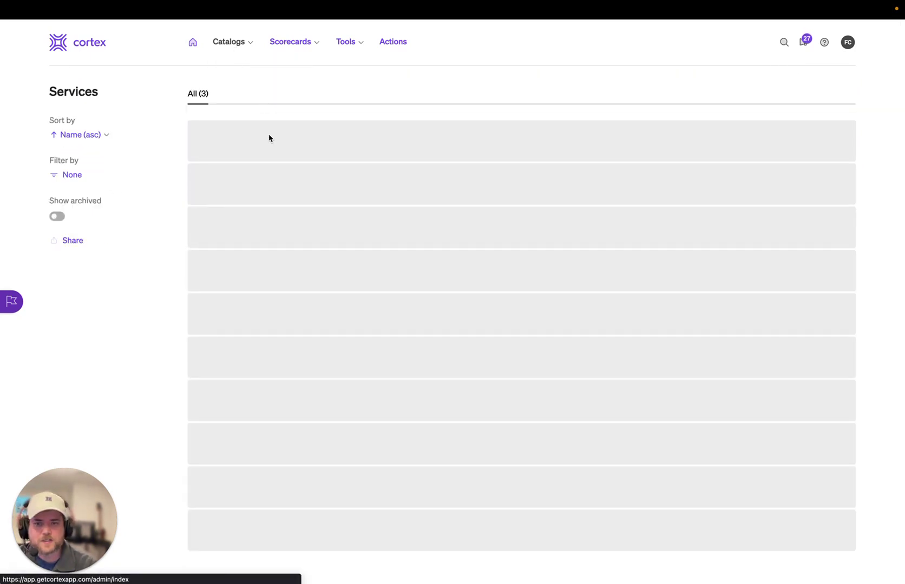
click(222, 181)
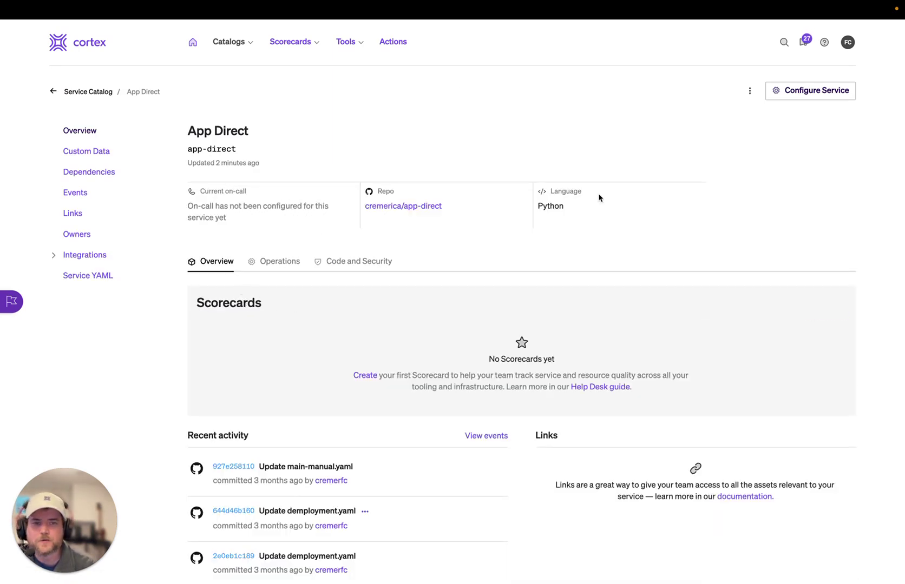
click(818, 93)
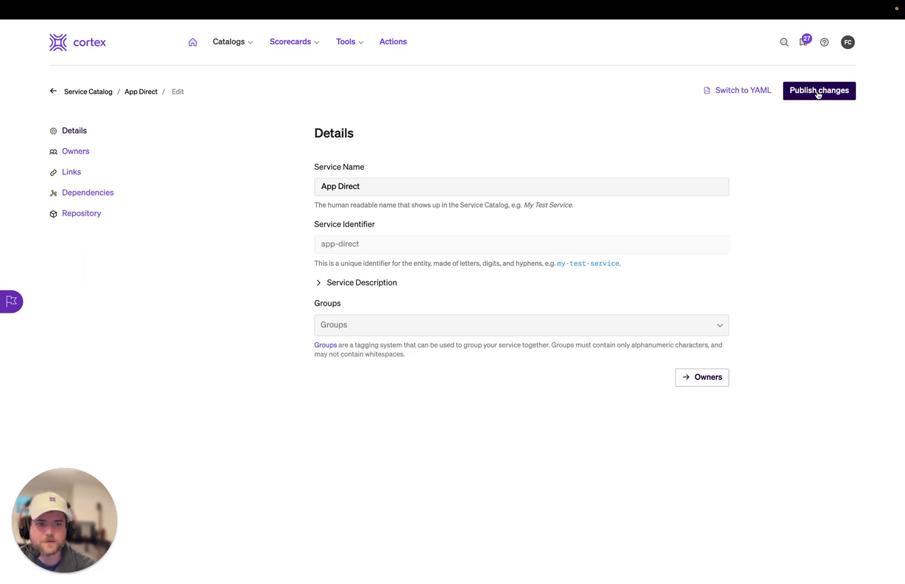
click(75, 152)
click(720, 171)
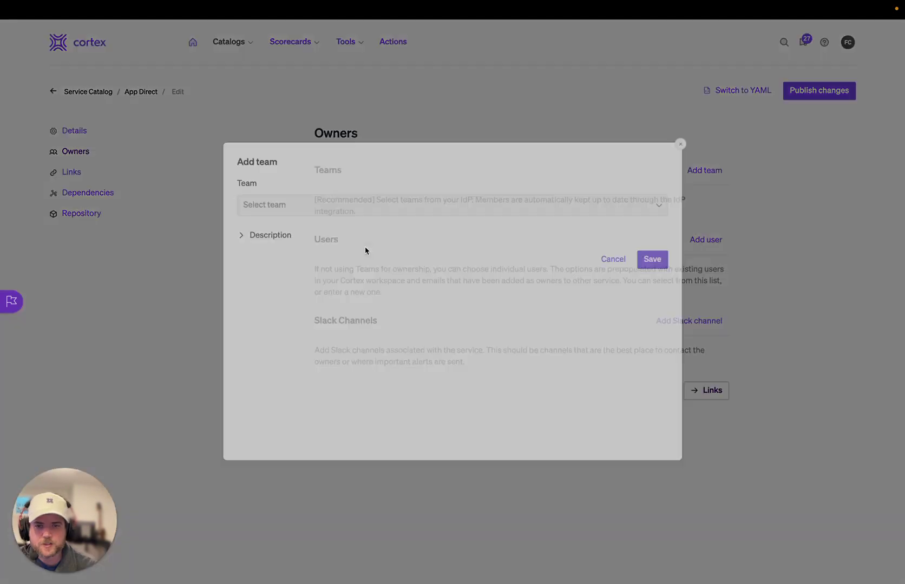
click(349, 207)
click(322, 239)
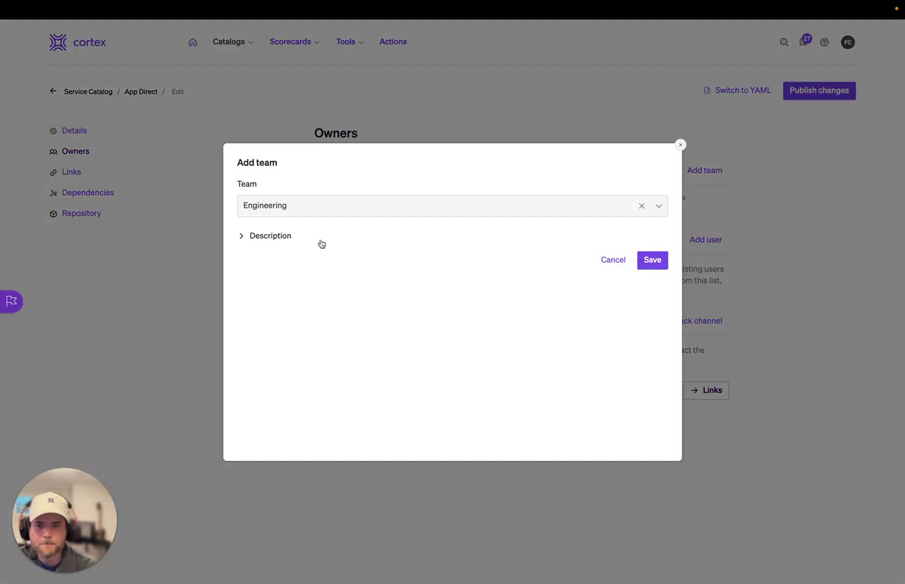
click(646, 264)
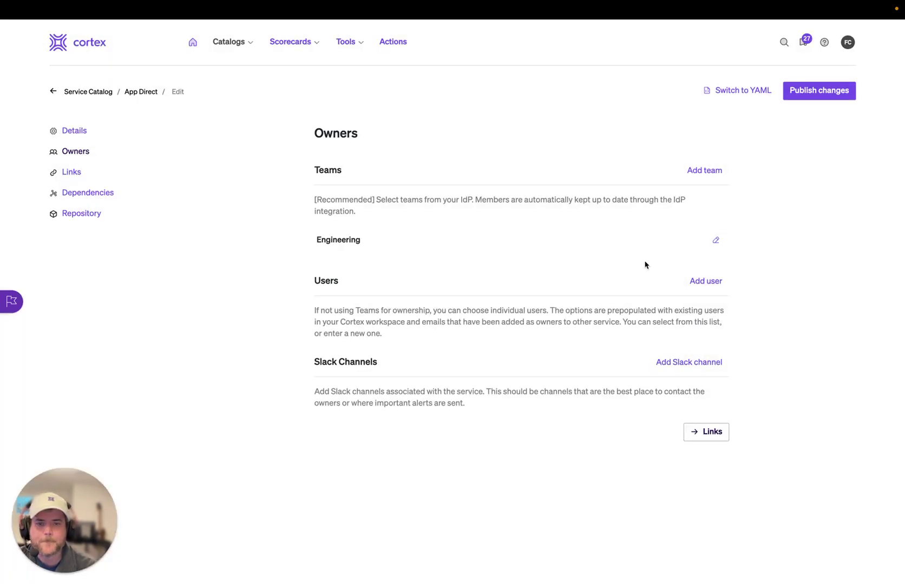
click(786, 94)
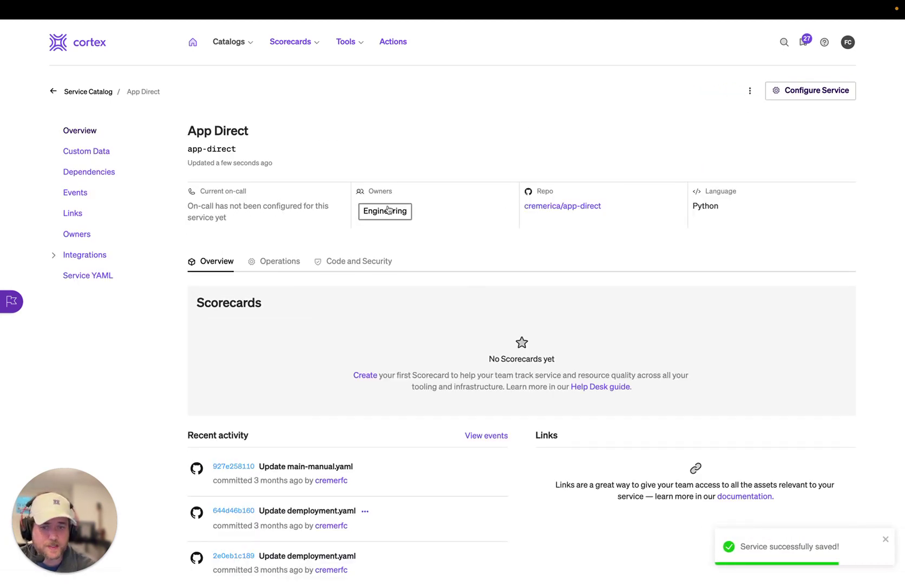
click(387, 214)
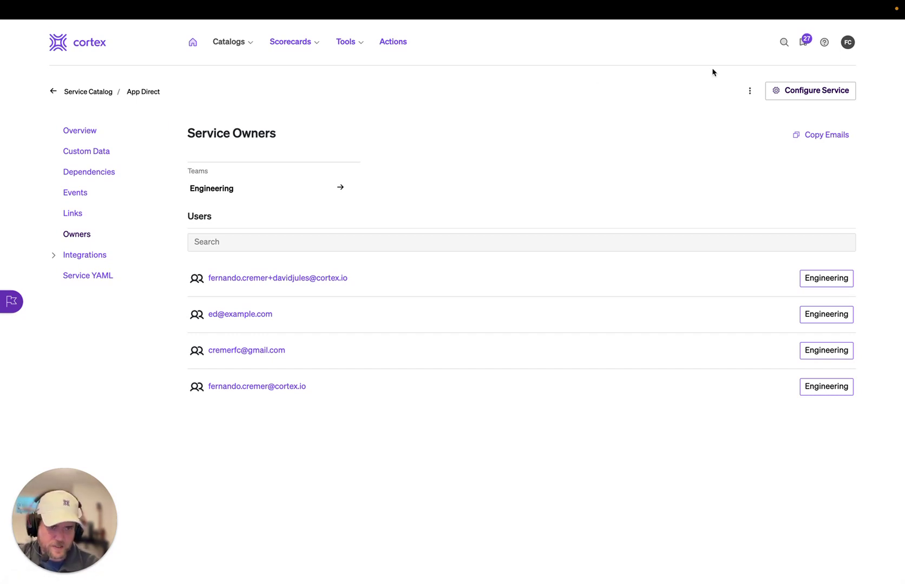
- Open the Jira integration's configuration in the workspace settings
click(847, 42)
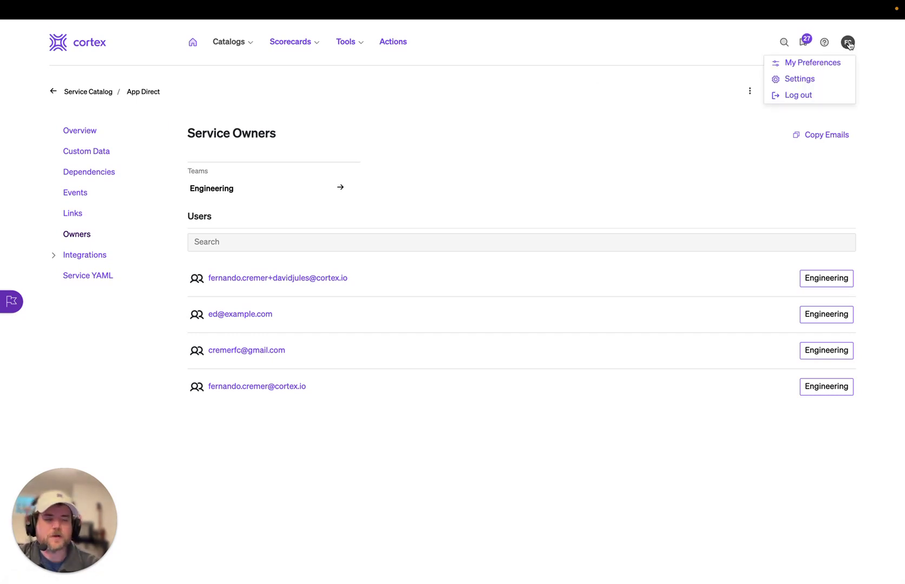
click(806, 82)
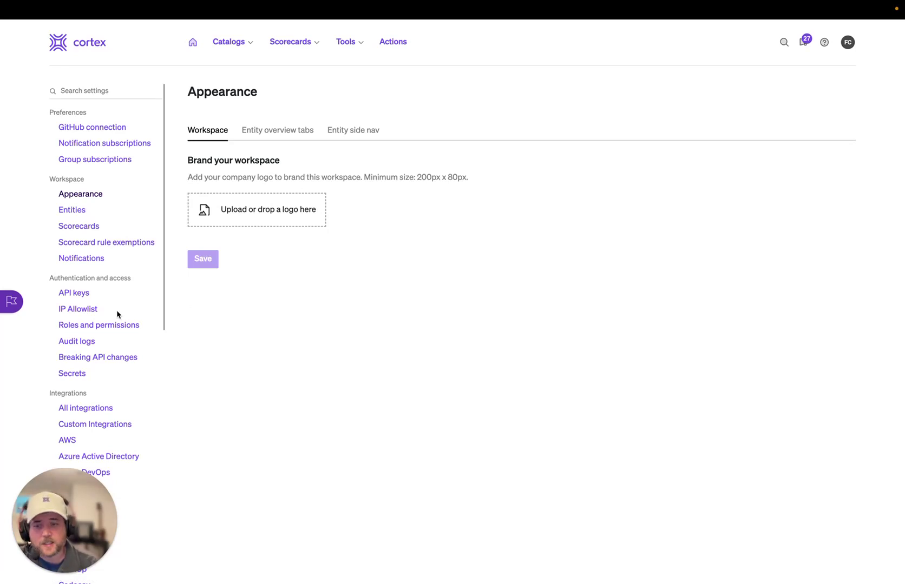
scroll(117, 314, down, 5)
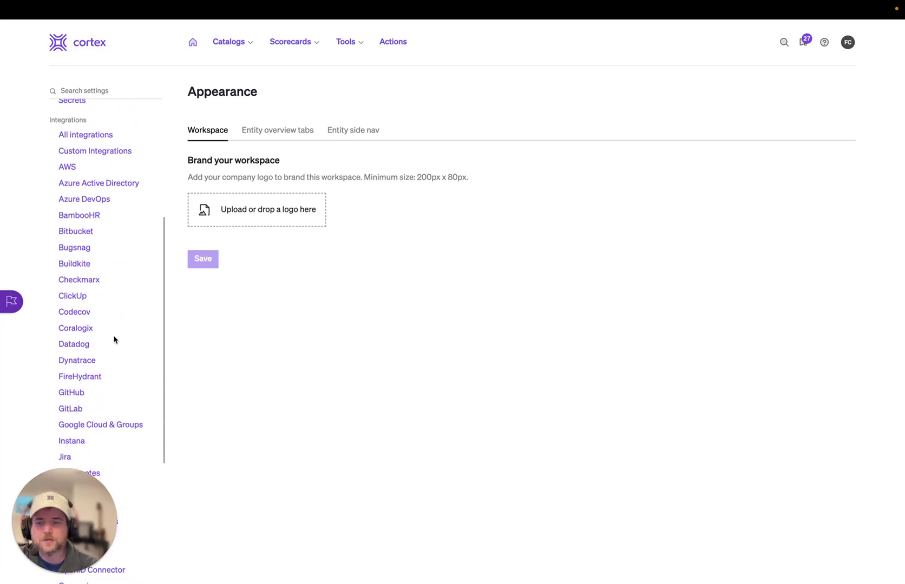
scroll(97, 394, down, 1)
click(65, 422)
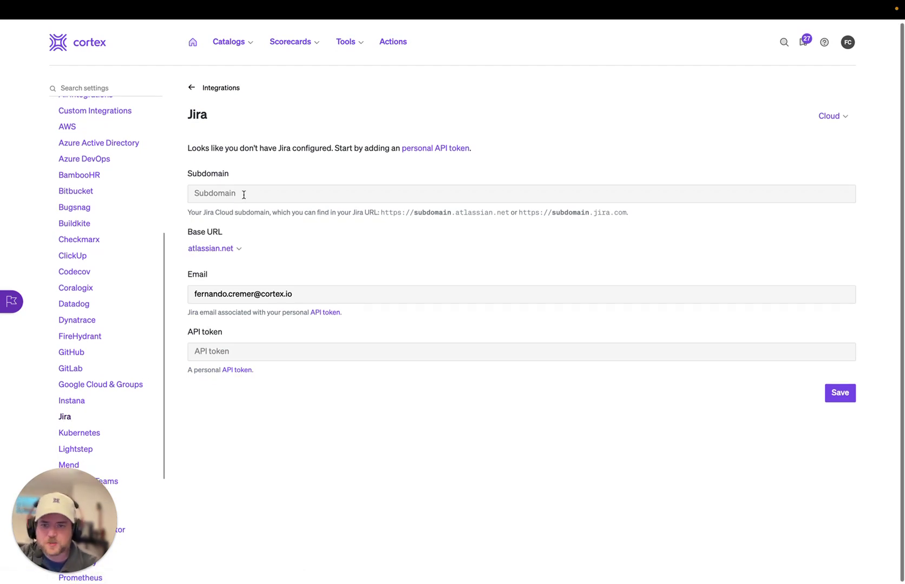
- Connect Jira by pasting the API token and setting the subdomain to cortex-se-test, save the integration, and test its configuration
click(243, 193)
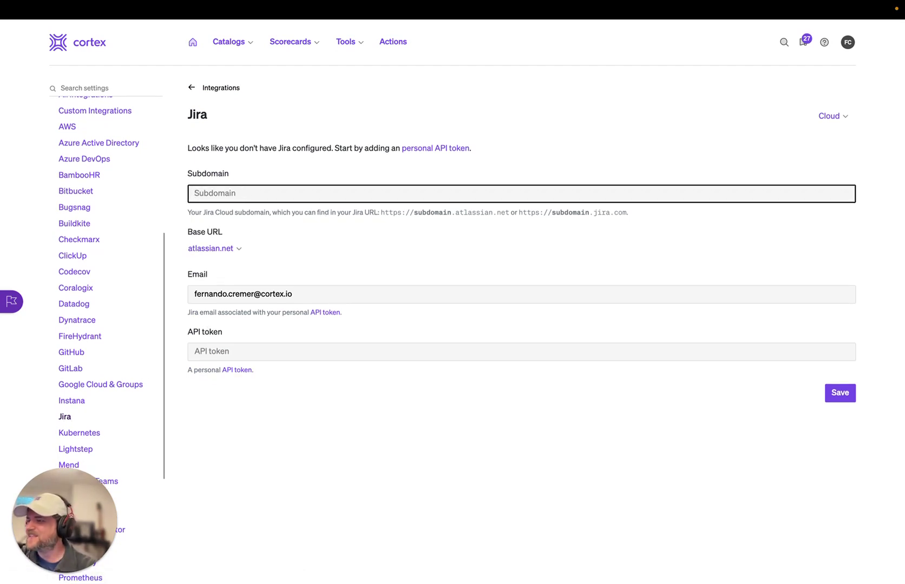
key(Tab)
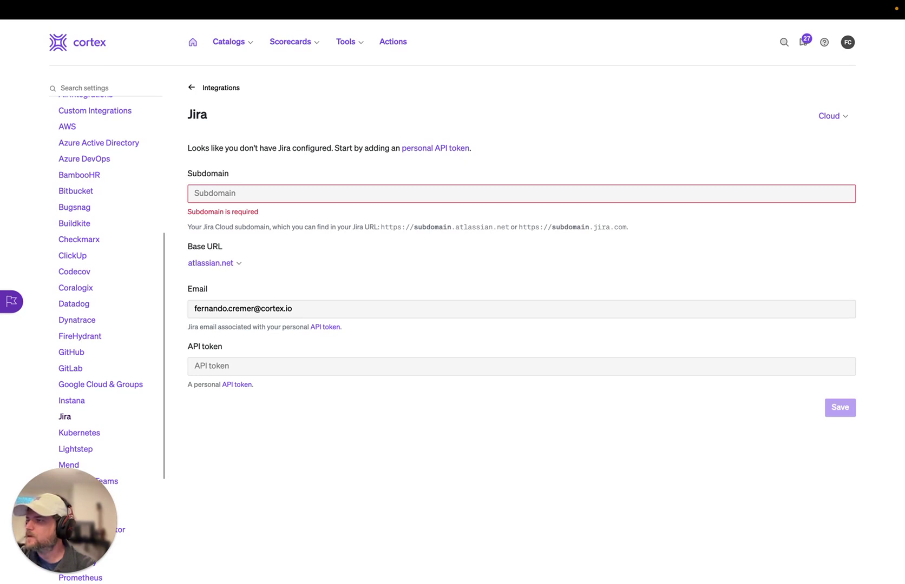
click(277, 367)
key(super+v)
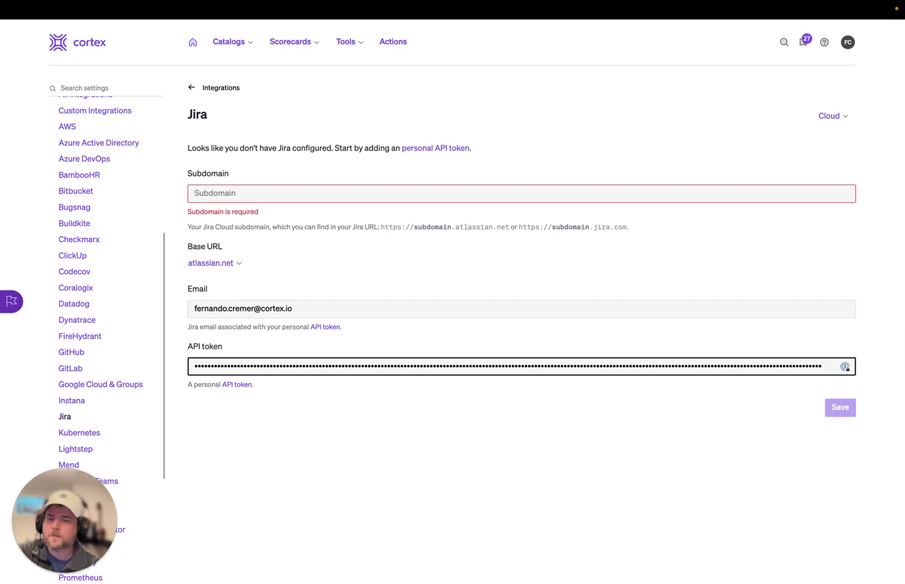
key(Tab)
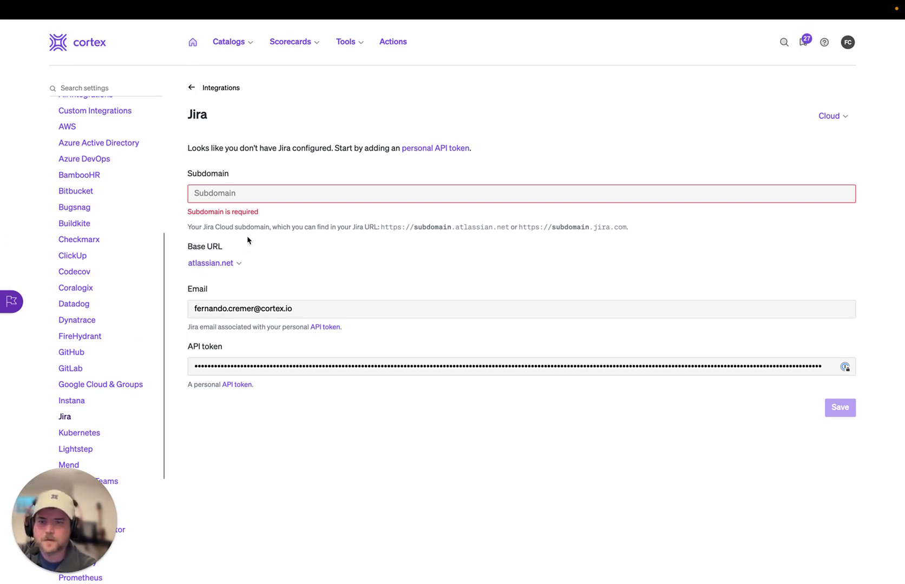
click(201, 194)
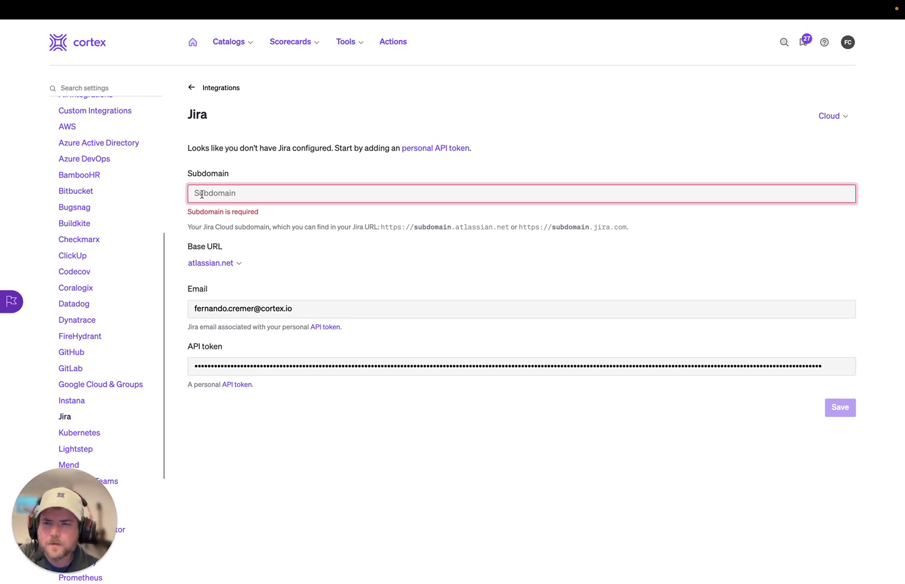
text(cortex-se-test)
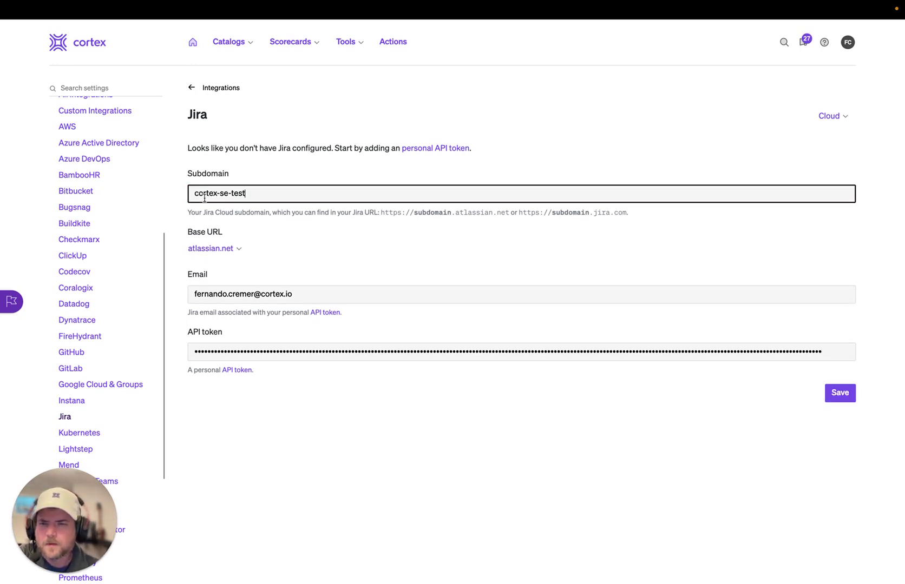
click(829, 392)
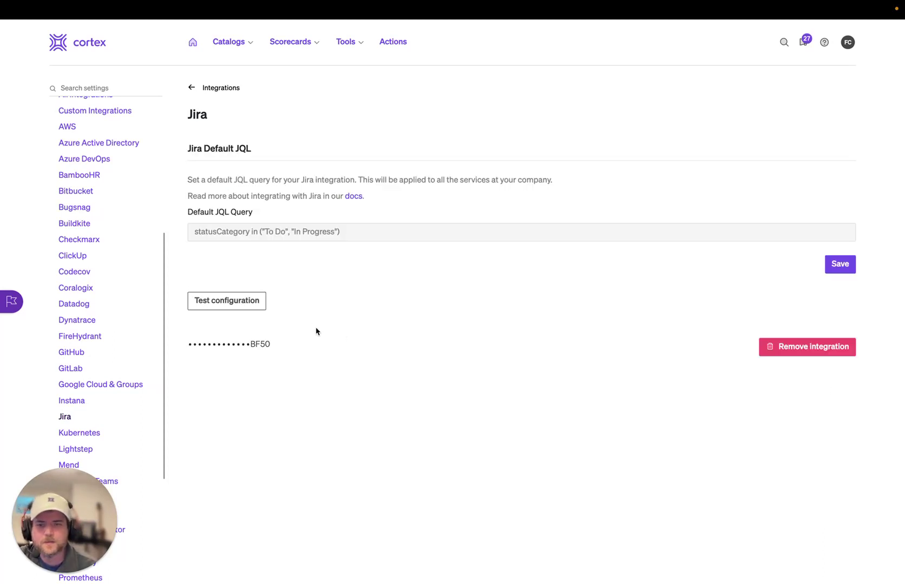
click(237, 309)
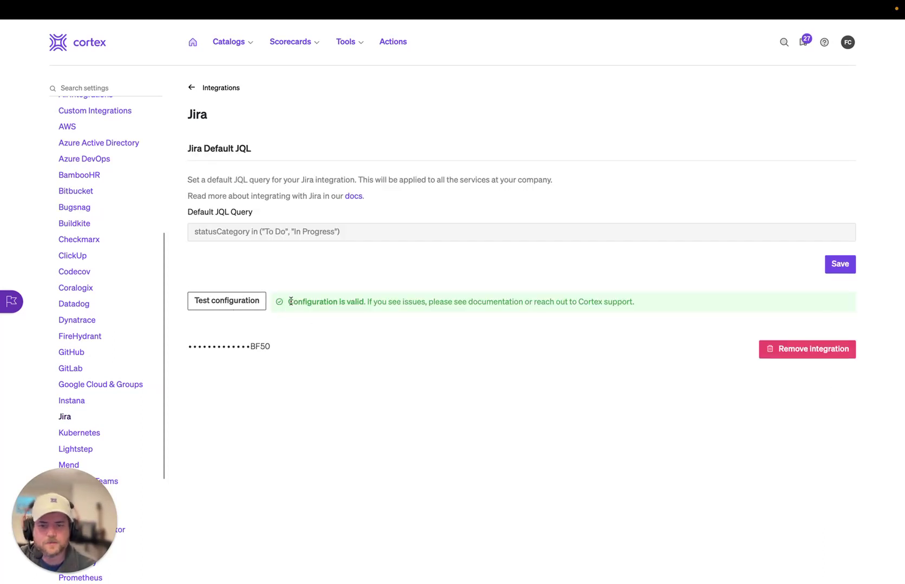
- Examine the App Direct service's integrations, its Jira tickets and its service YAML
click(220, 46)
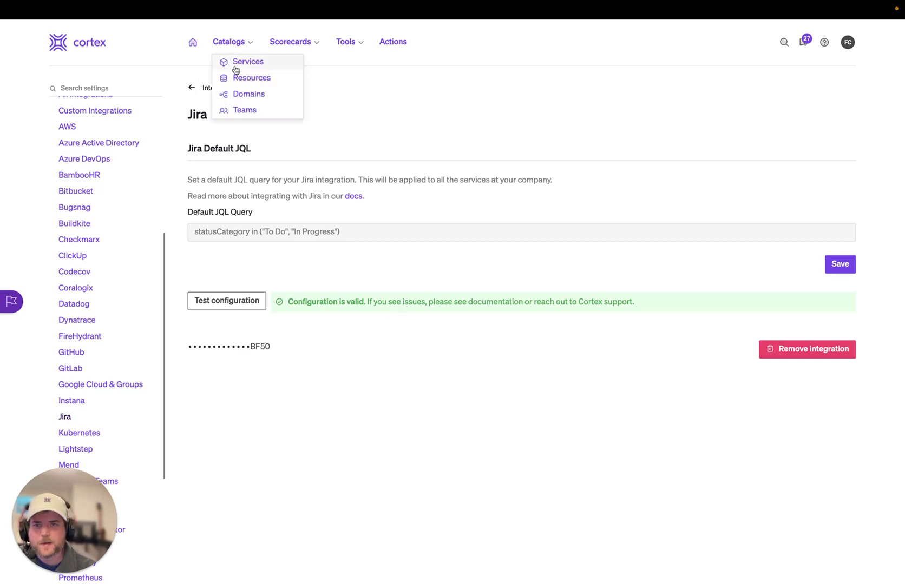
click(235, 66)
click(210, 184)
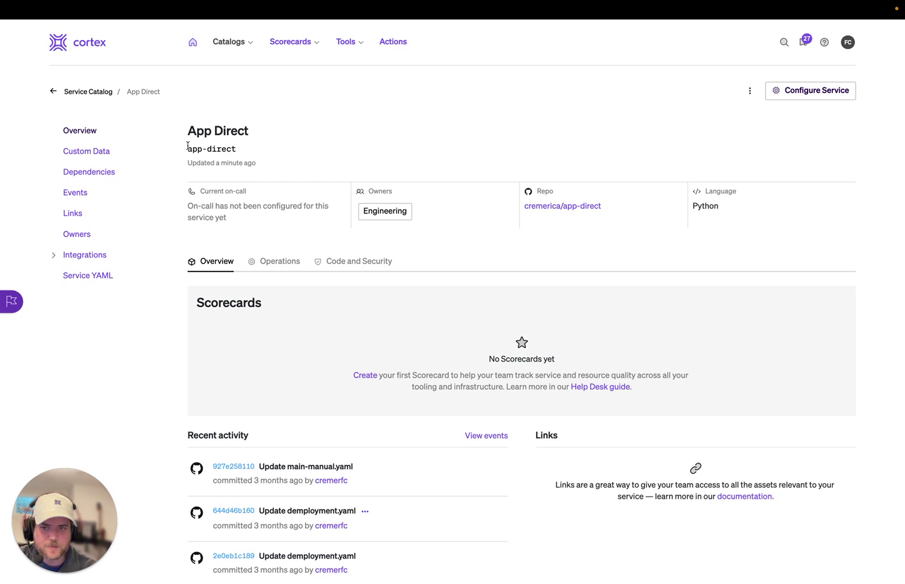
click(76, 261)
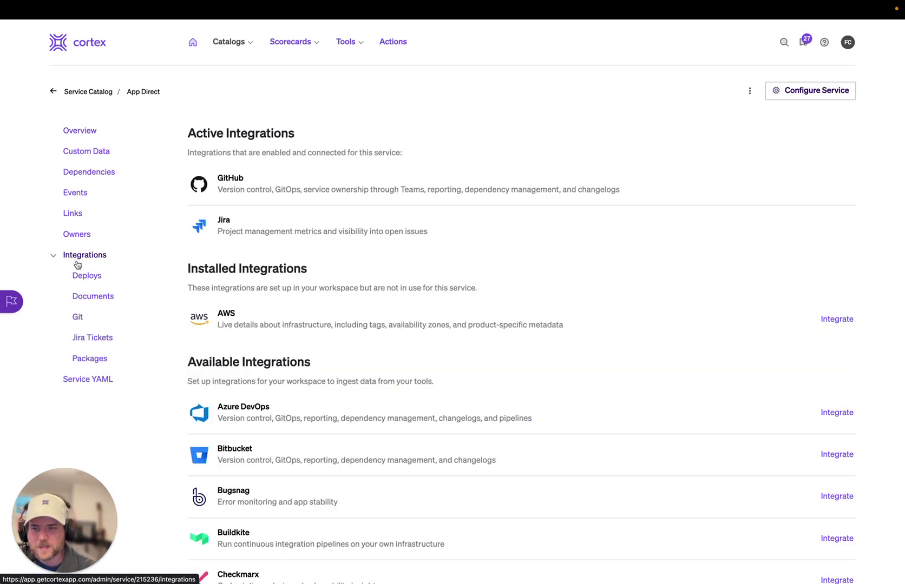
click(106, 339)
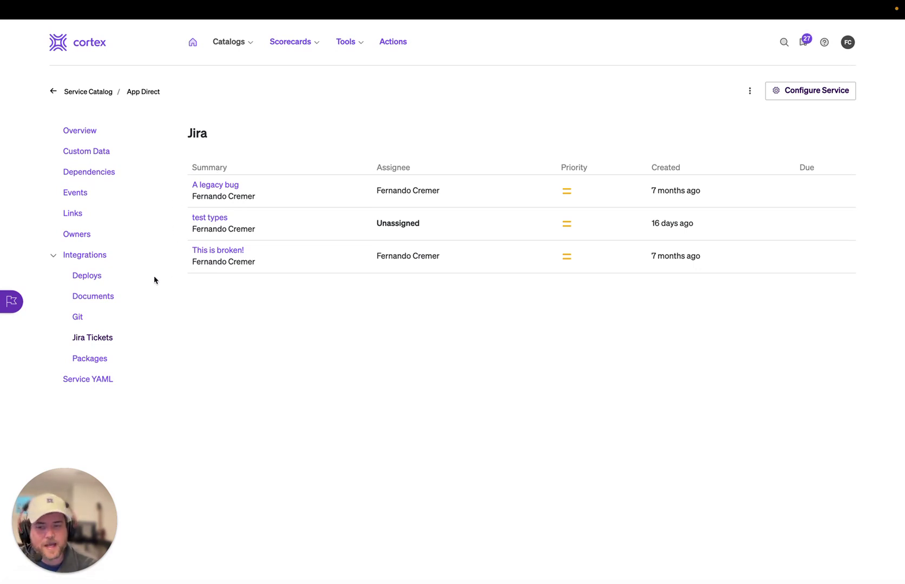
click(108, 379)
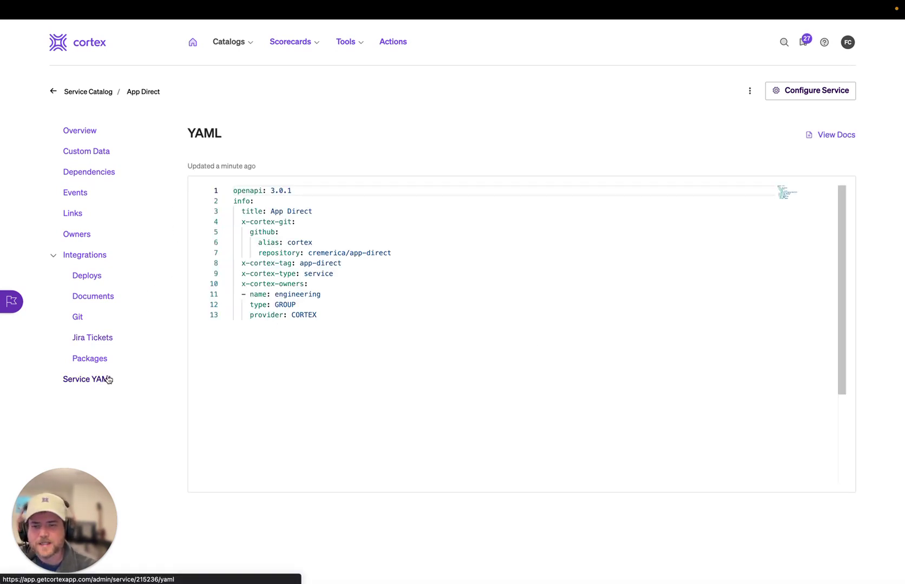